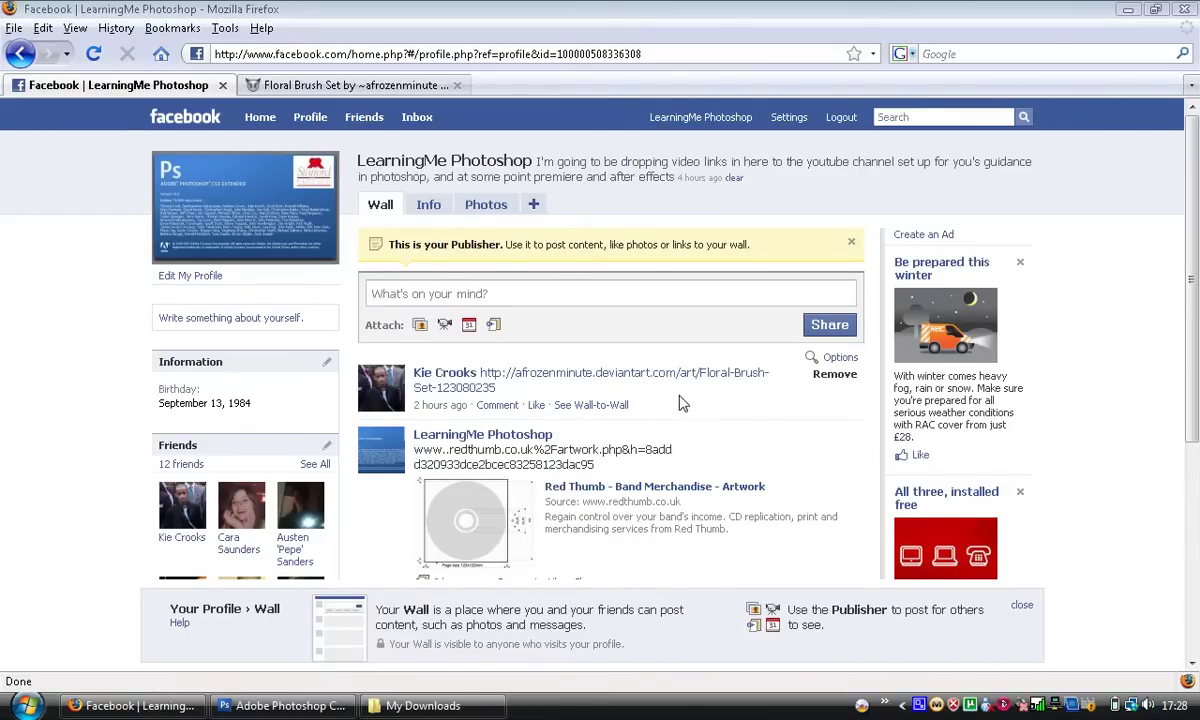
# - Show the deviantART 'Floral Brush Set by ~afrozenminute' page in Firefox
pyautogui.click(390, 86)
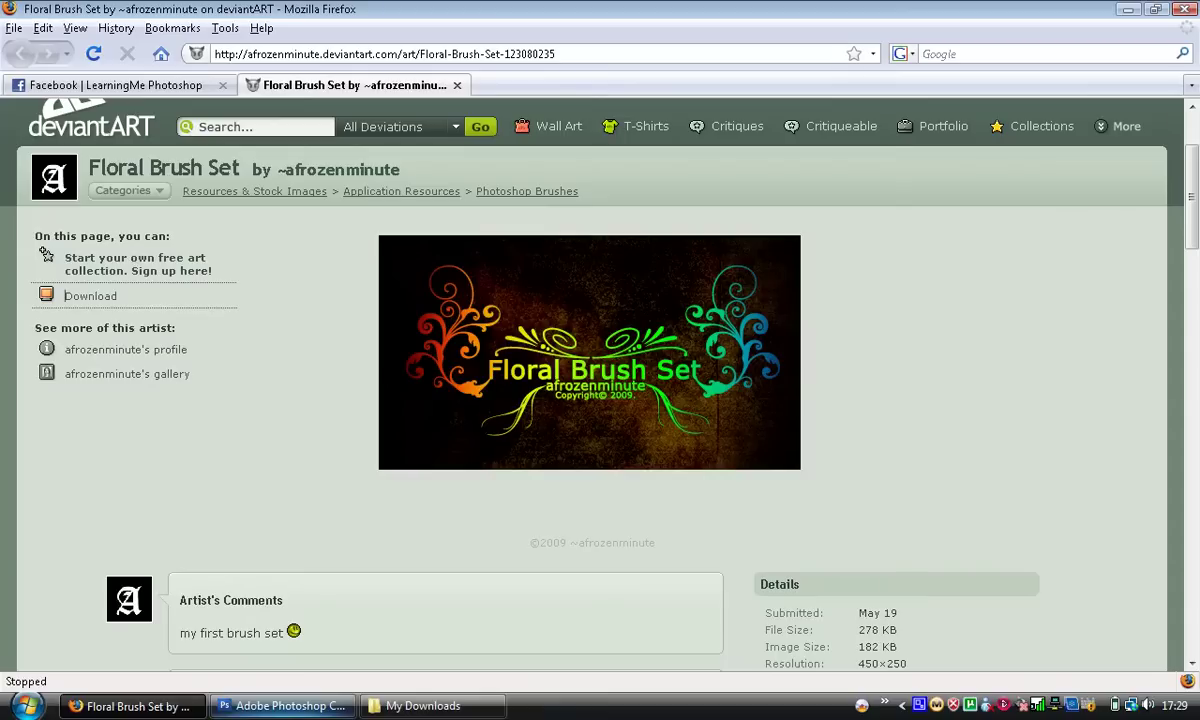
# - Take the Gradient Tool in Photoshop and start from the Spectrum preset in the Gradient Editor
pyautogui.click(268, 714)
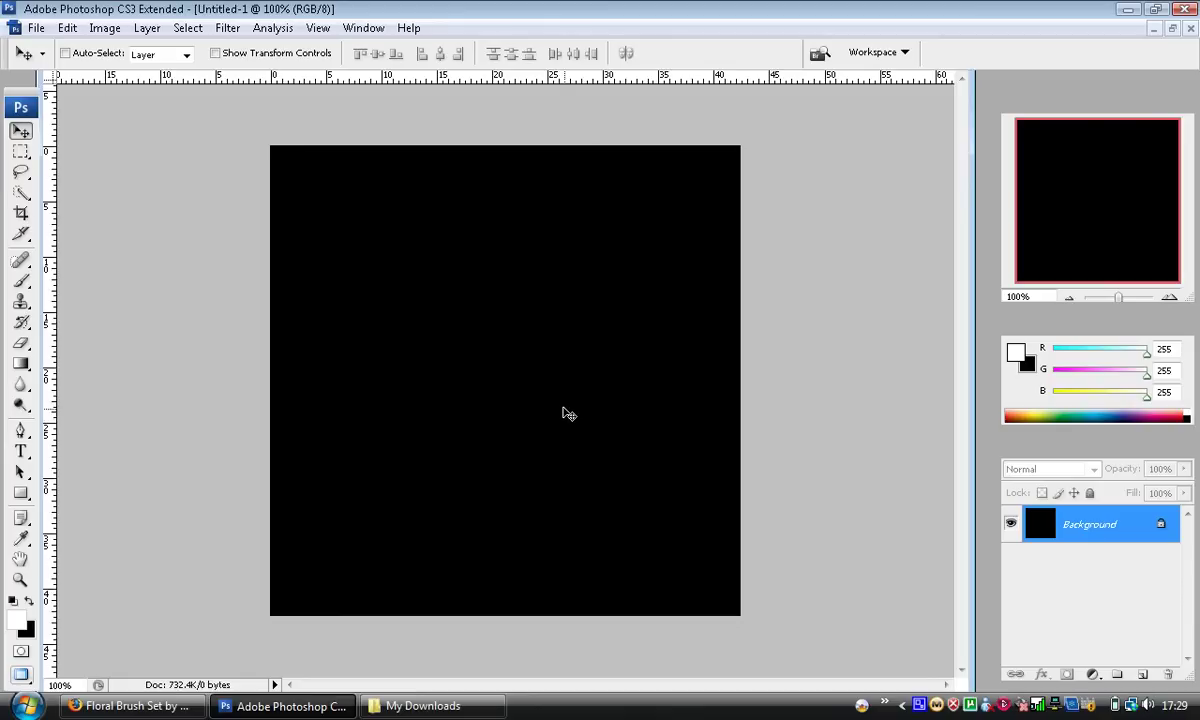
pyautogui.click(20, 363)
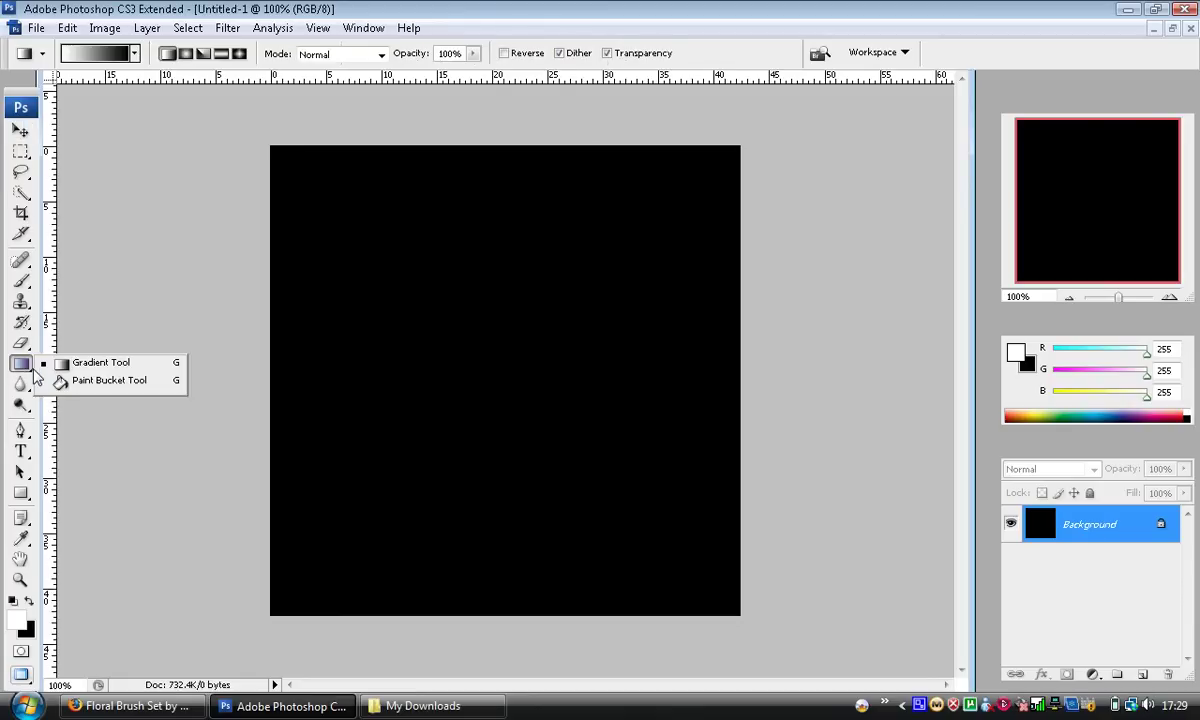
pyautogui.click(90, 365)
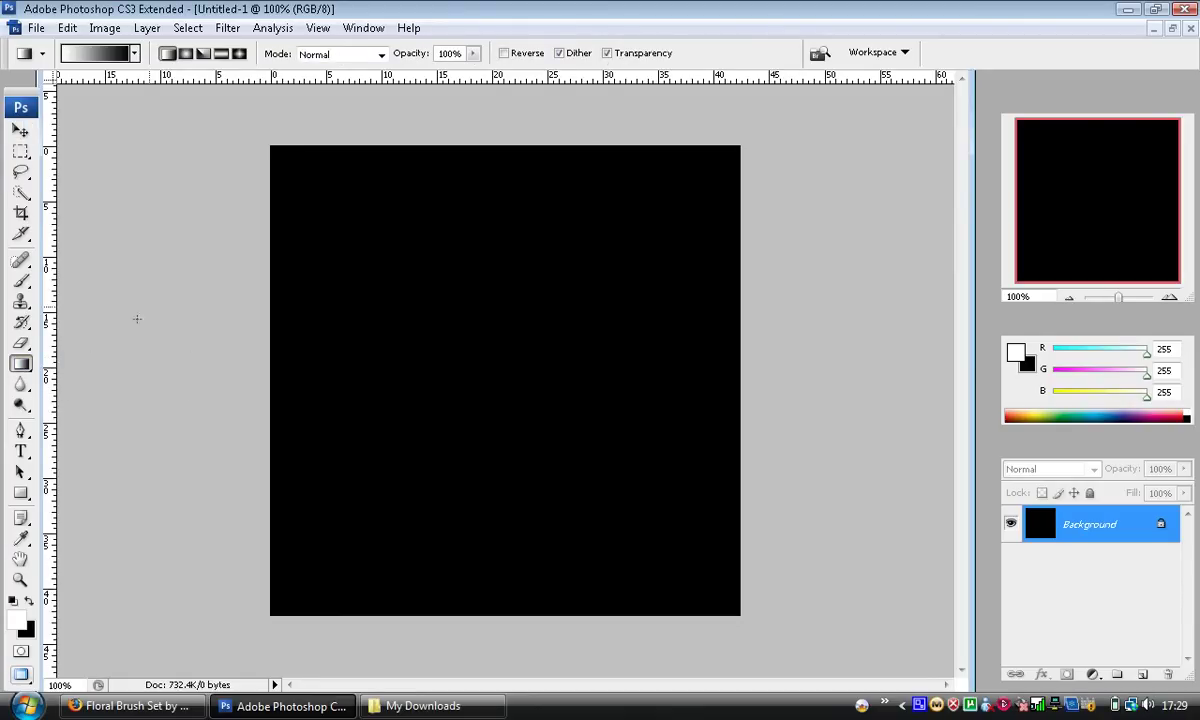
pyautogui.click(100, 55)
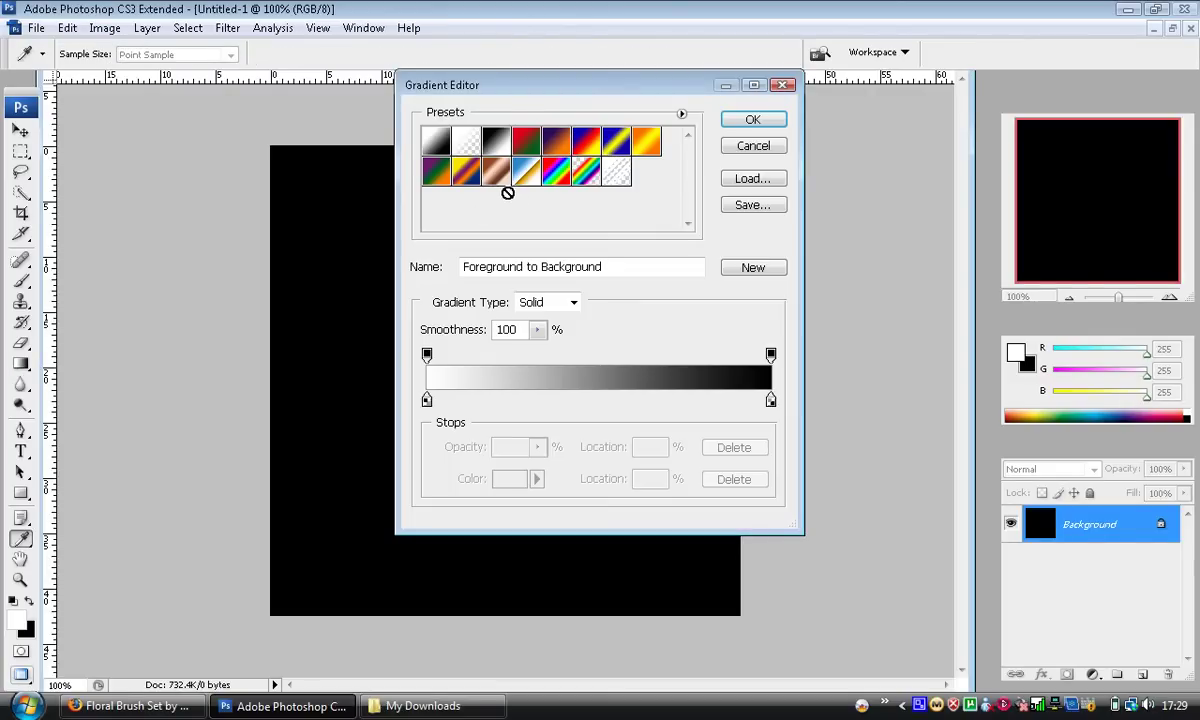
pyautogui.click(556, 174)
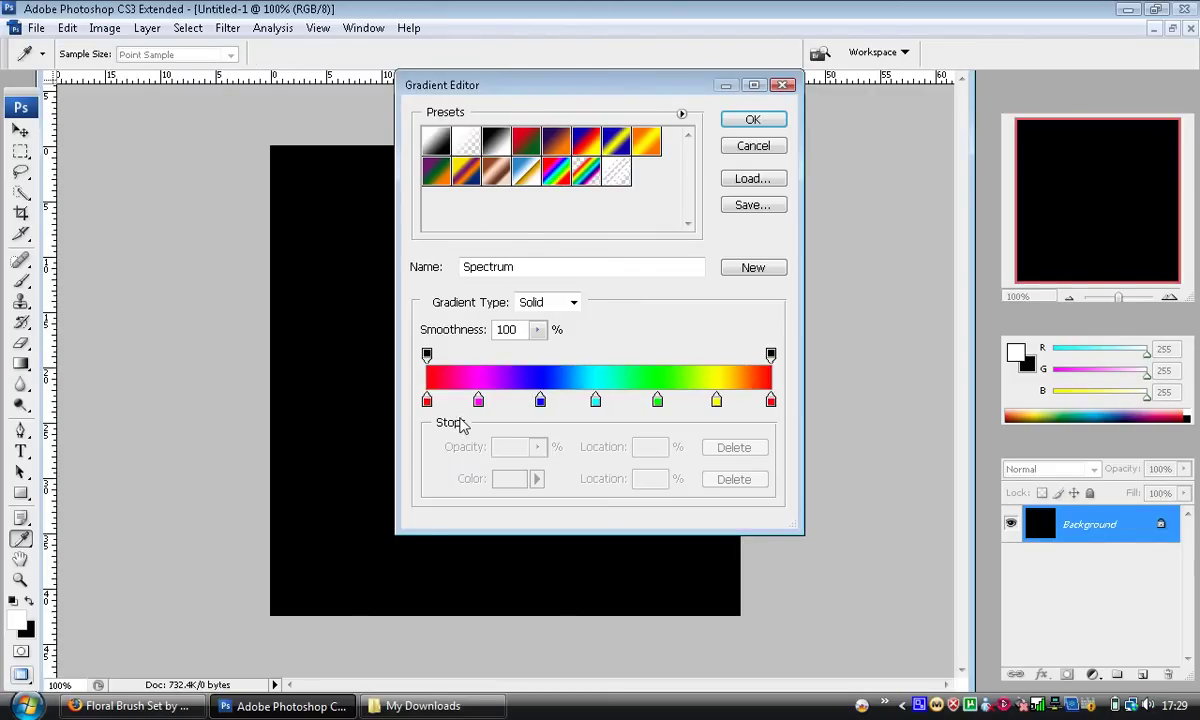
pyautogui.click(157, 712)
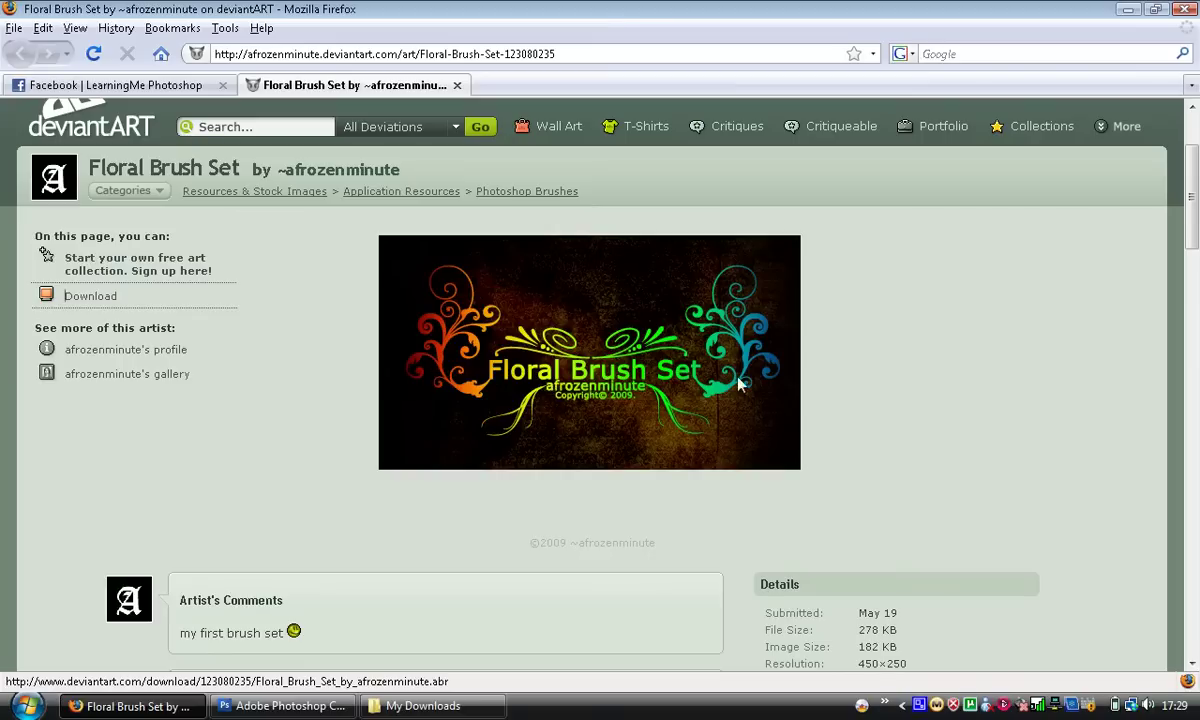
pyautogui.click(285, 706)
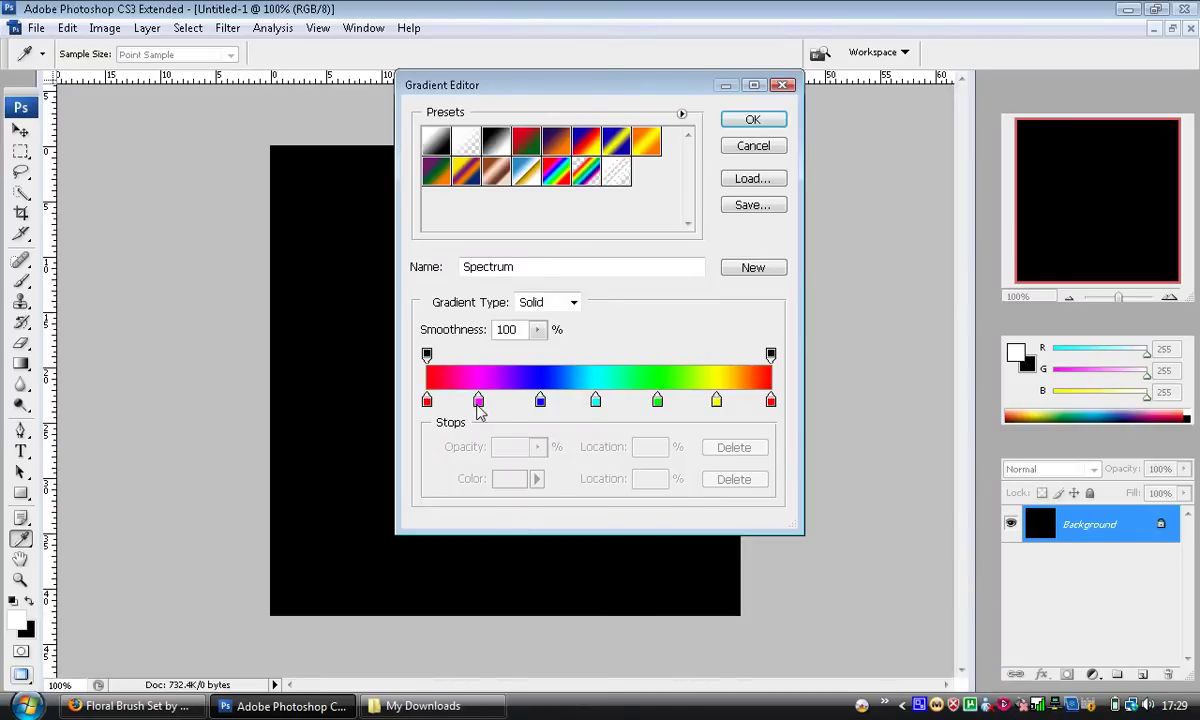
# - Remove magenta and place yellow at 31%, green at 63%, cyan at the end, then confirm
pyautogui.moveTo(478, 400); pyautogui.dragTo(457, 437)
pyautogui.moveTo(716, 402); pyautogui.dragTo(548, 437)
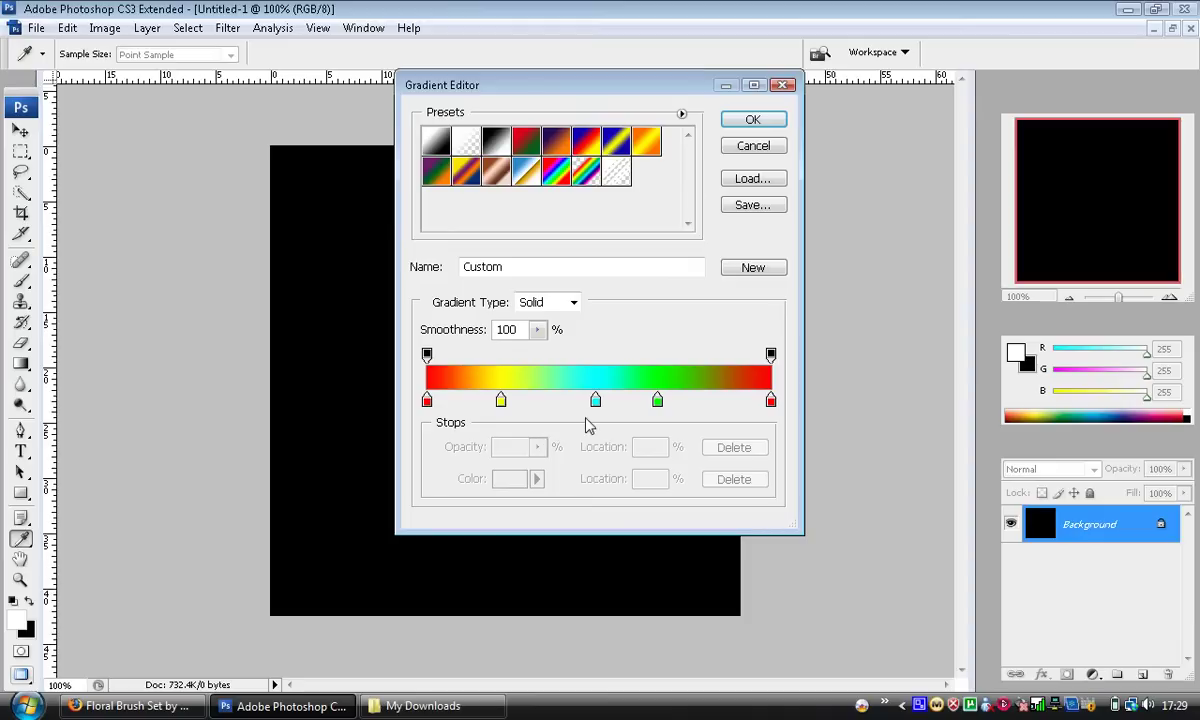
pyautogui.moveTo(596, 401); pyautogui.dragTo(779, 470)
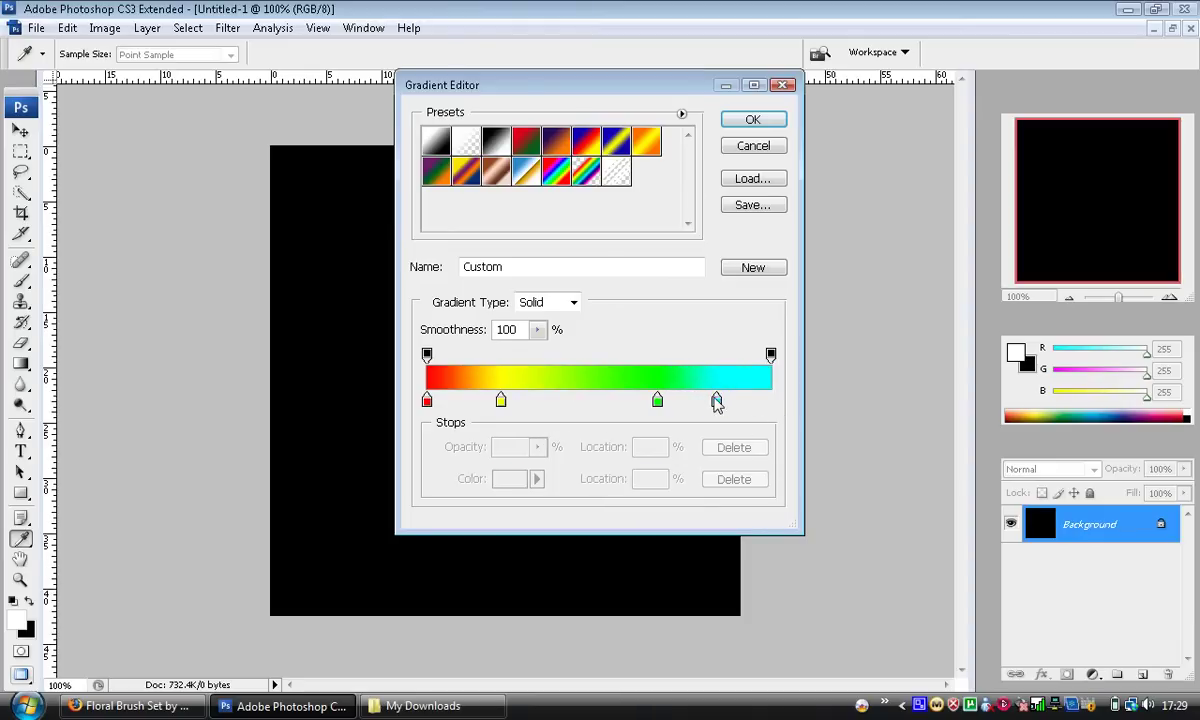
pyautogui.moveTo(714, 401); pyautogui.dragTo(772, 408)
pyautogui.moveTo(508, 404); pyautogui.dragTo(535, 406)
pyautogui.moveTo(659, 405); pyautogui.dragTo(645, 408)
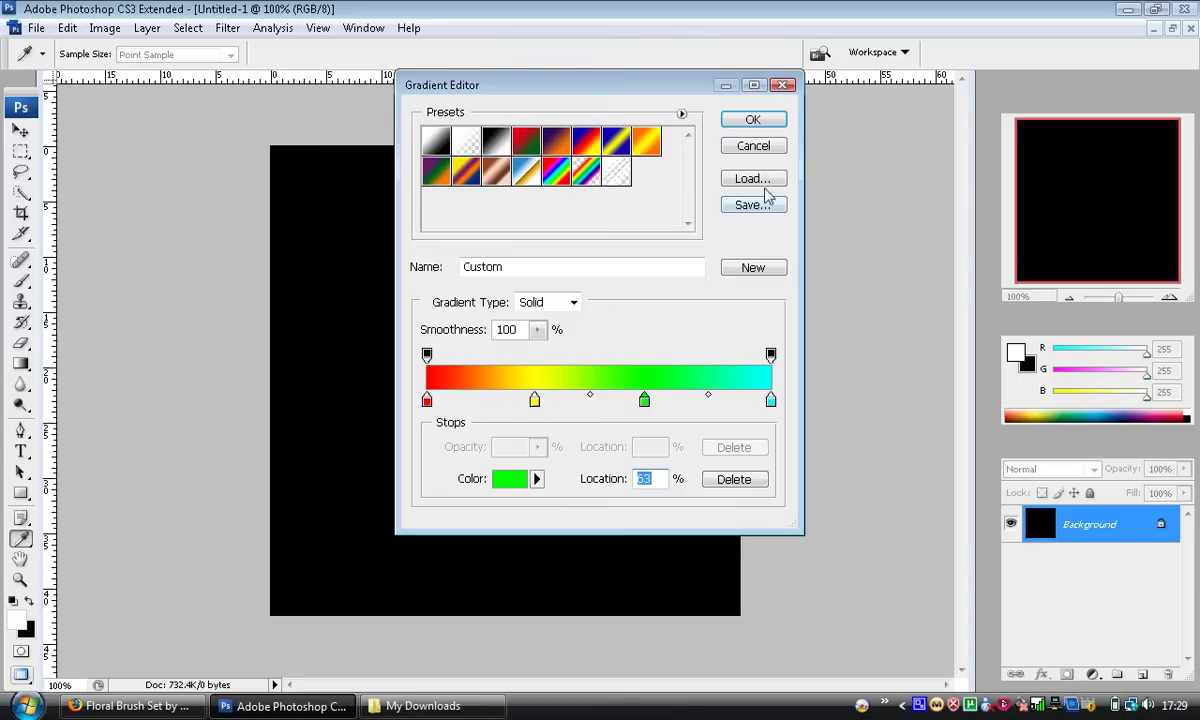
pyautogui.click(755, 121)
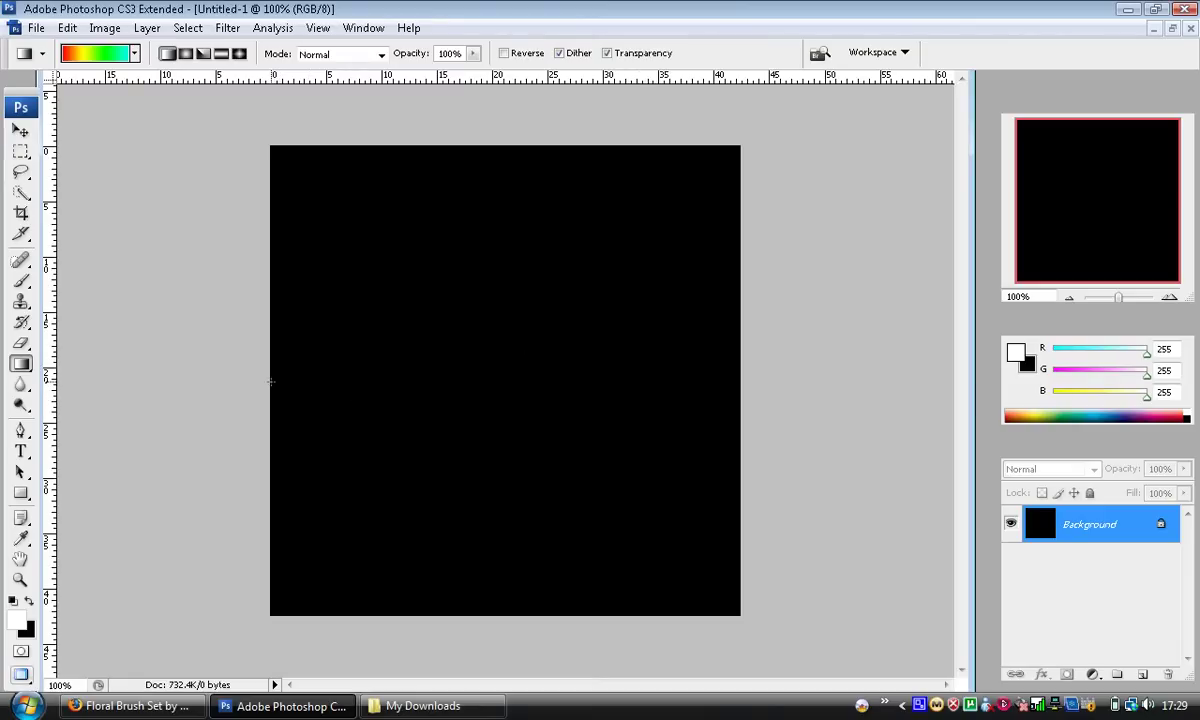
# - Drag the red-to-cyan gradient across the canvas left to right, then add empty Layer 1
pyautogui.moveTo(270, 381); pyautogui.dragTo(738, 382)
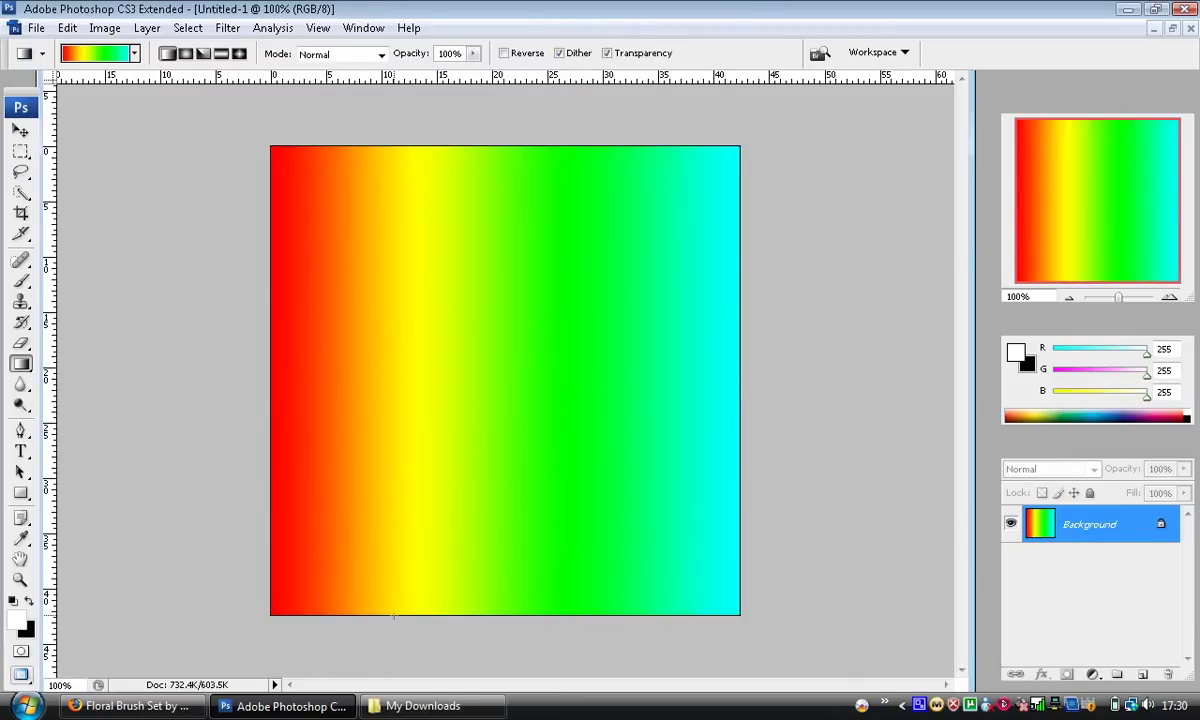
pyautogui.click(163, 708)
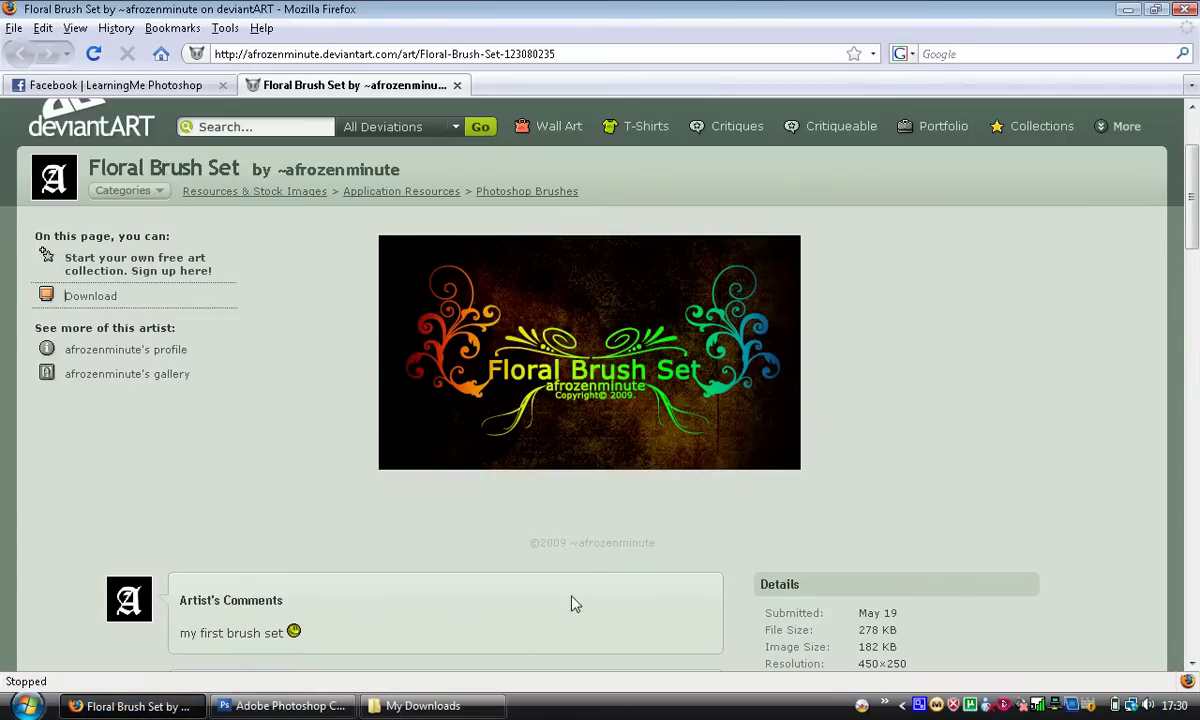
pyautogui.click(322, 708)
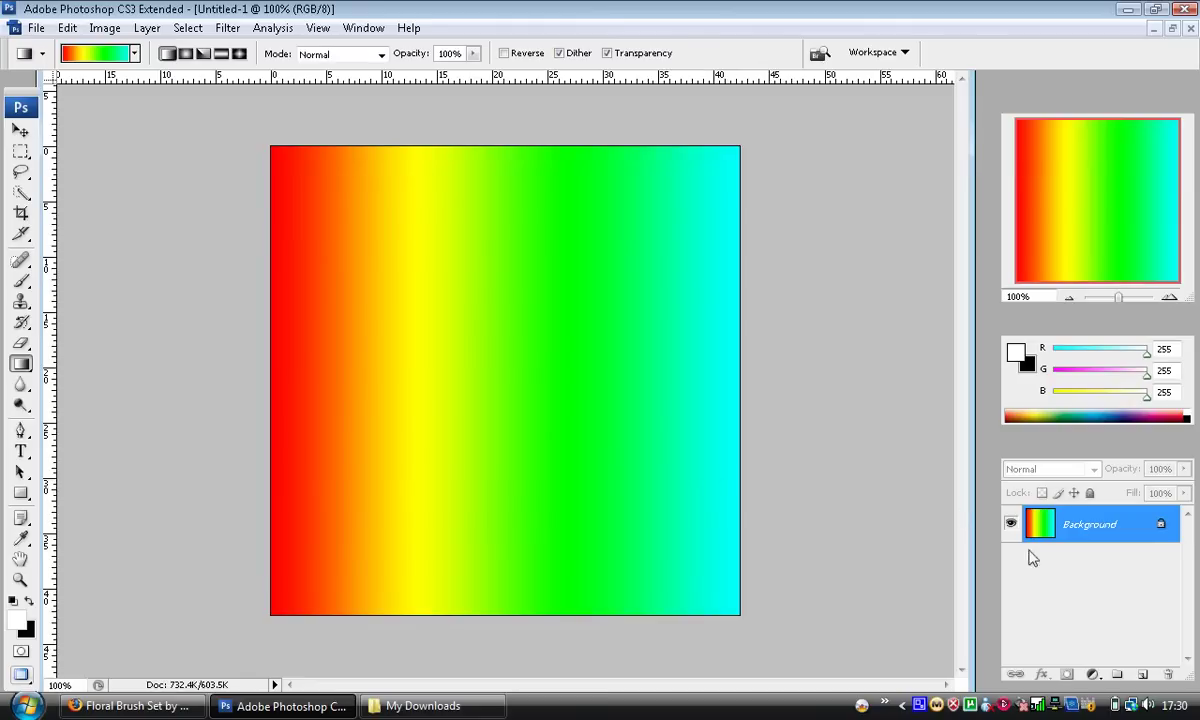
pyautogui.click(1143, 674)
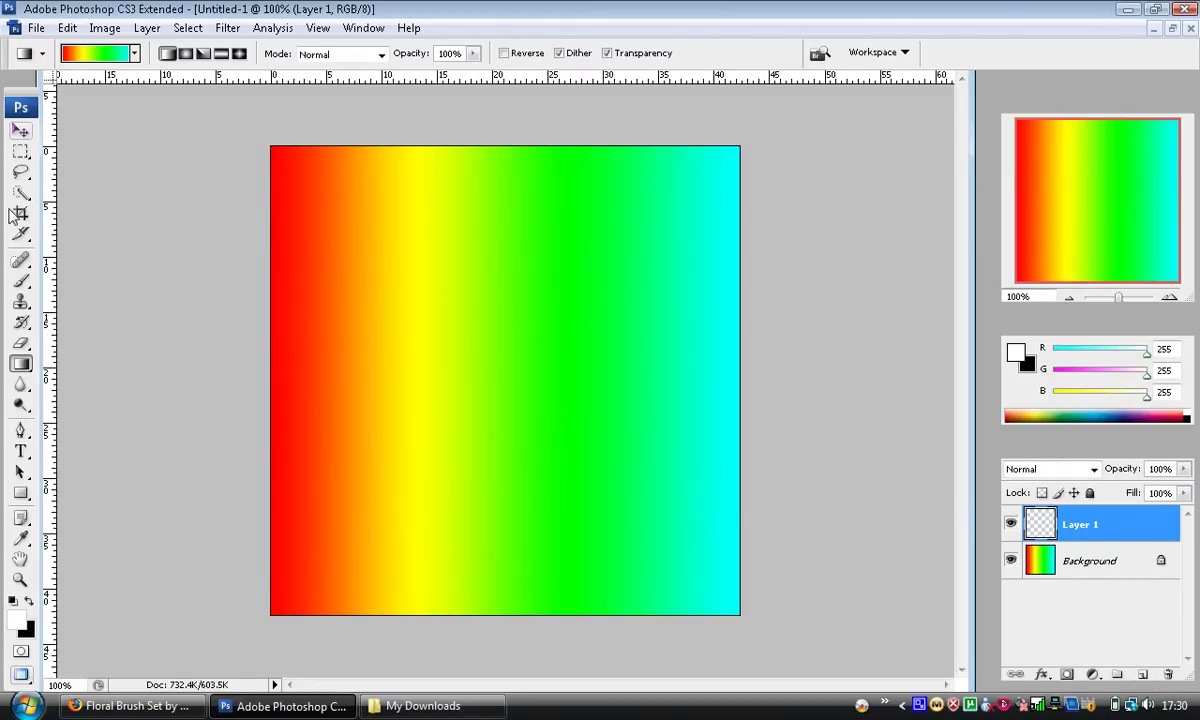
# - Stamp the 307 px floral brush right of centre with the Brush Tool
pyautogui.click(20, 281)
pyautogui.click(112, 52)
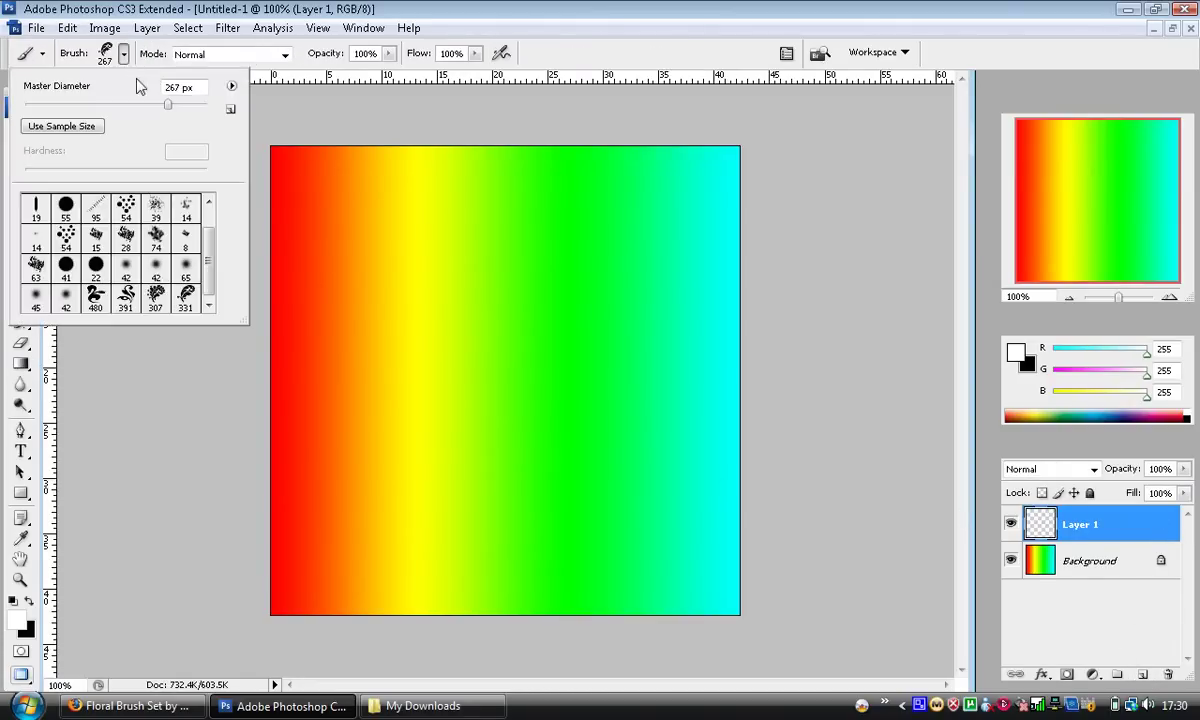
pyautogui.click(155, 299)
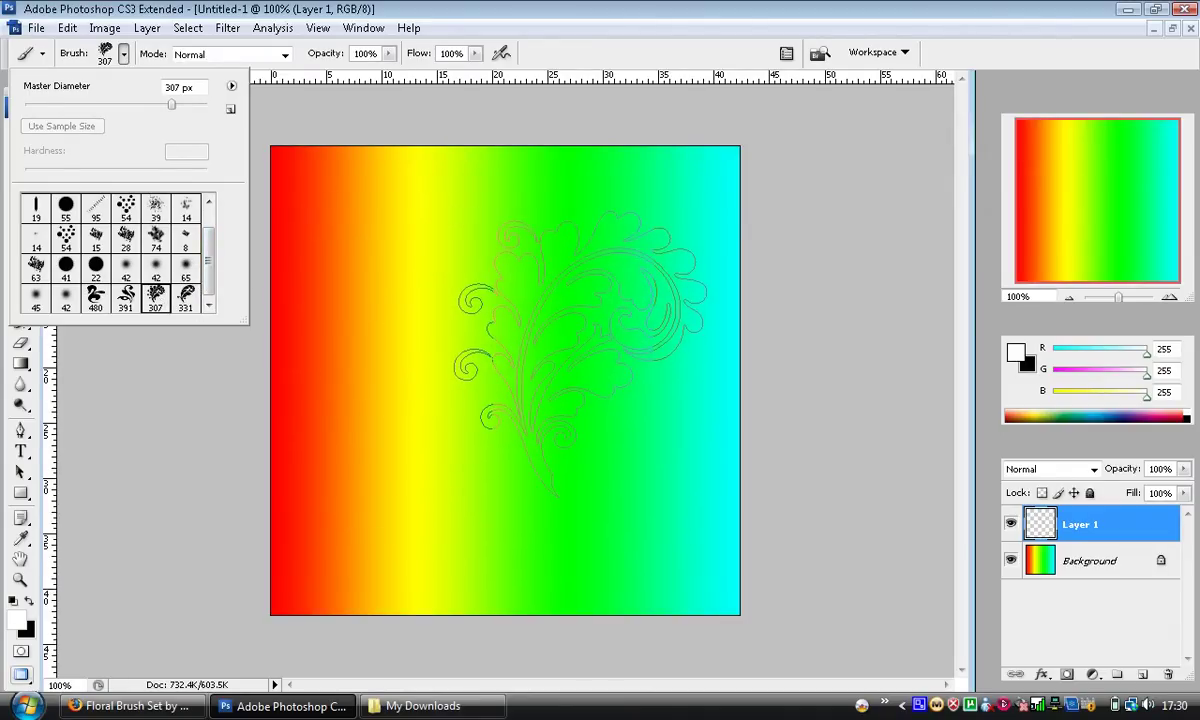
pyautogui.click(613, 357)
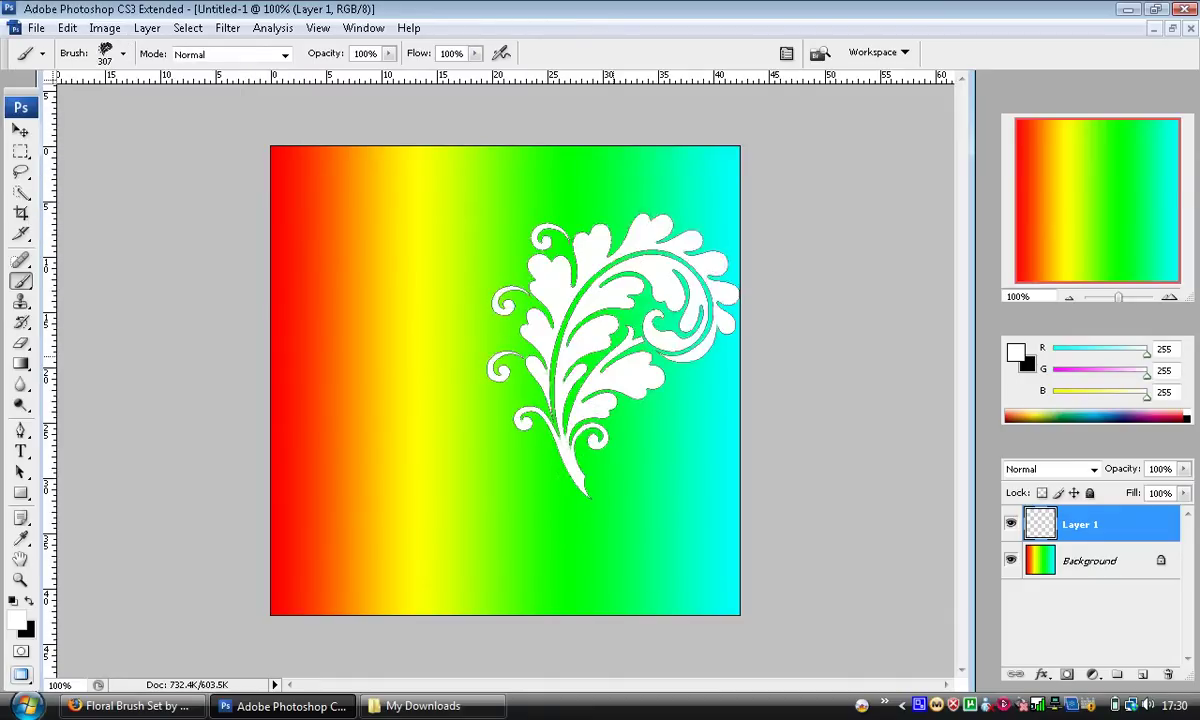
# - Stamp a large swirl on the left with the 480 px floral brush
pyautogui.click(122, 54)
pyautogui.click(95, 295)
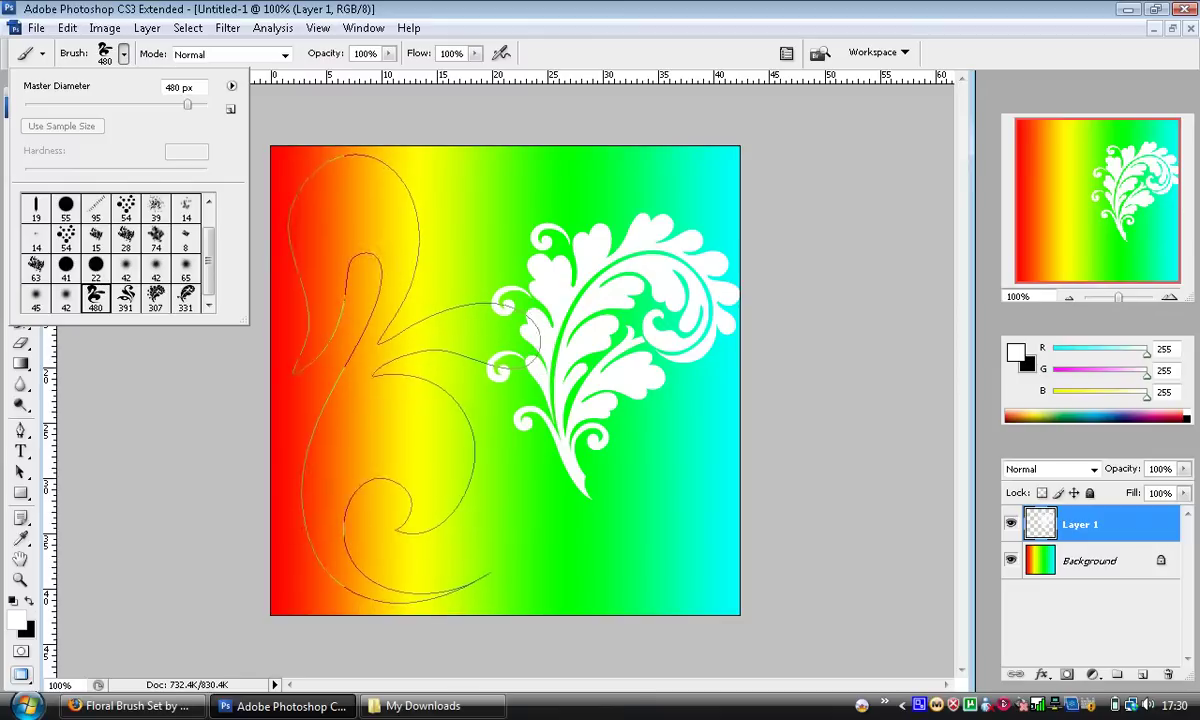
pyautogui.press('Return')
pyautogui.click(416, 376)
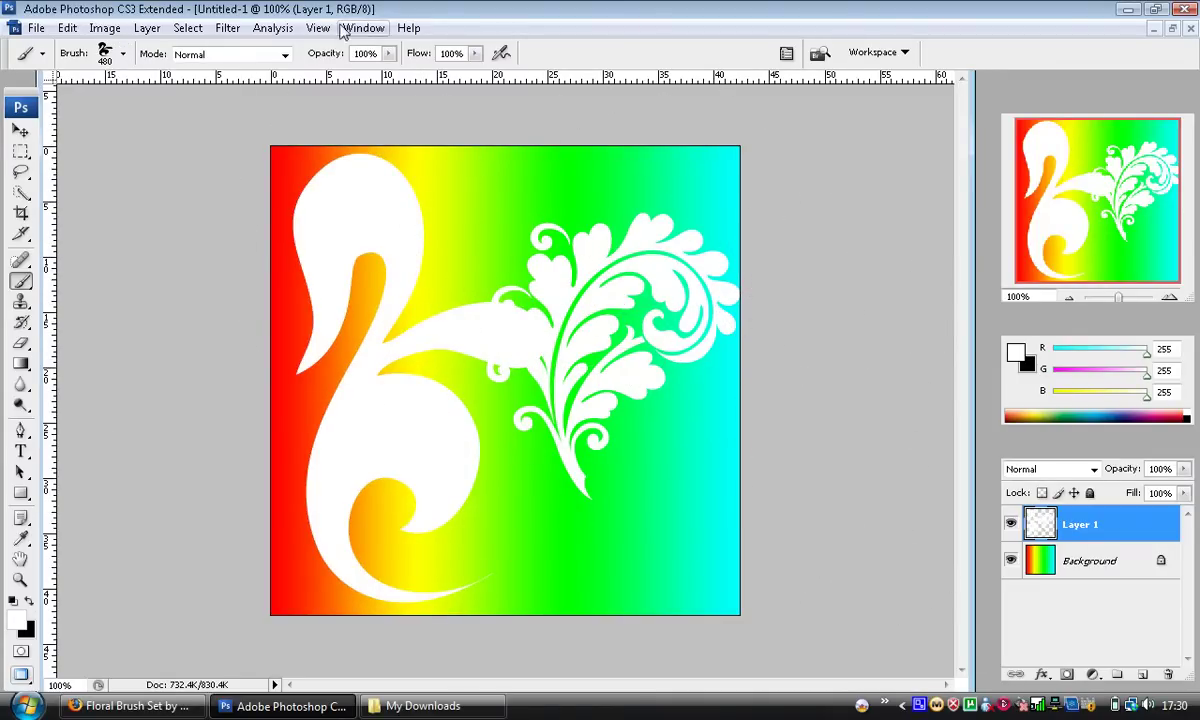
# - Choose the 331 px floral brush and shrink it to 191 px
pyautogui.click(123, 54)
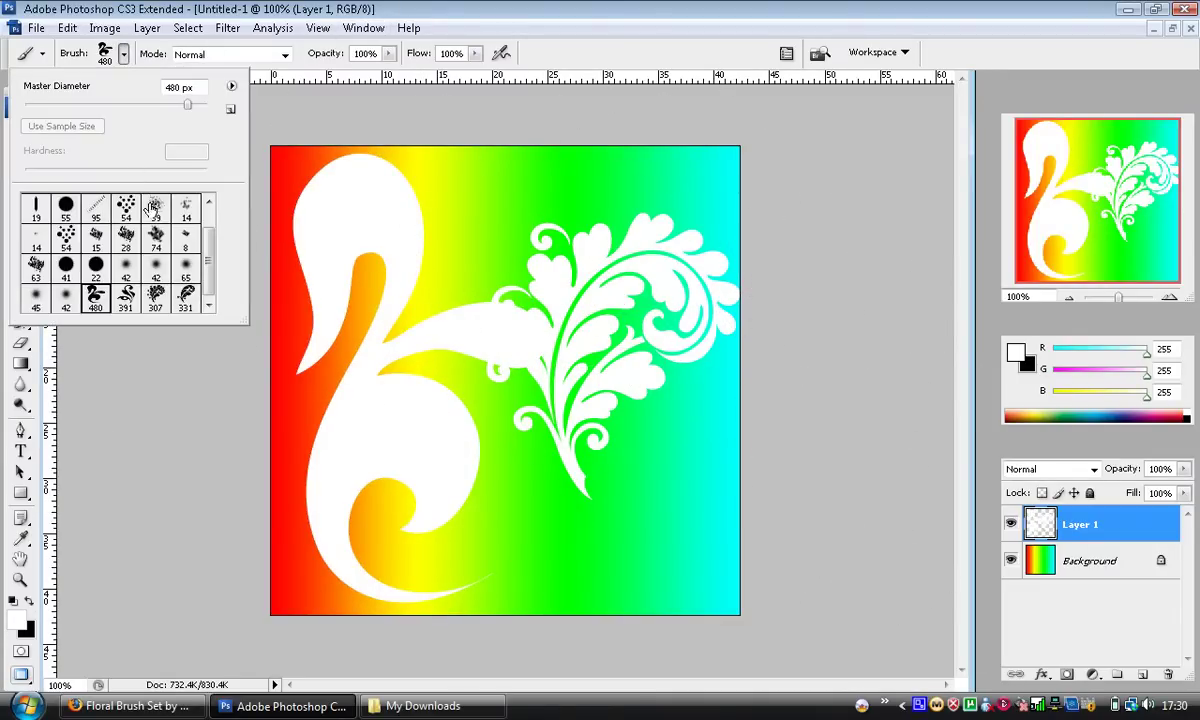
pyautogui.click(186, 296)
pyautogui.moveTo(173, 104); pyautogui.dragTo(157, 104)
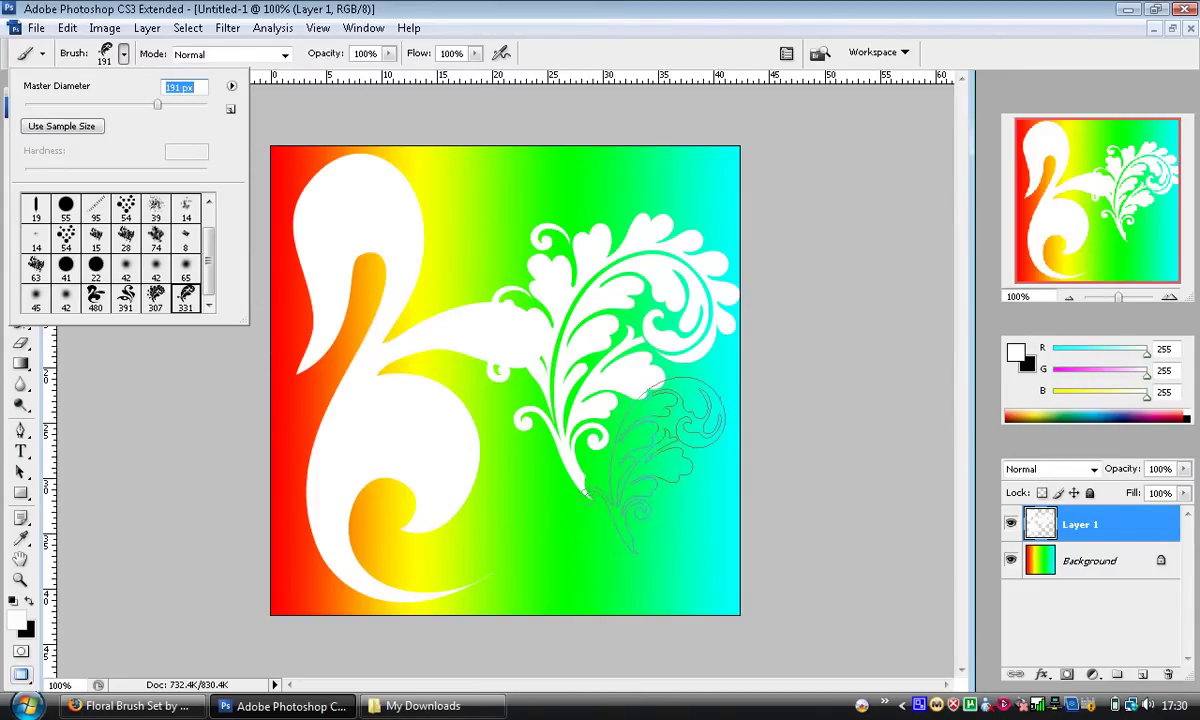
pyautogui.press('Return')
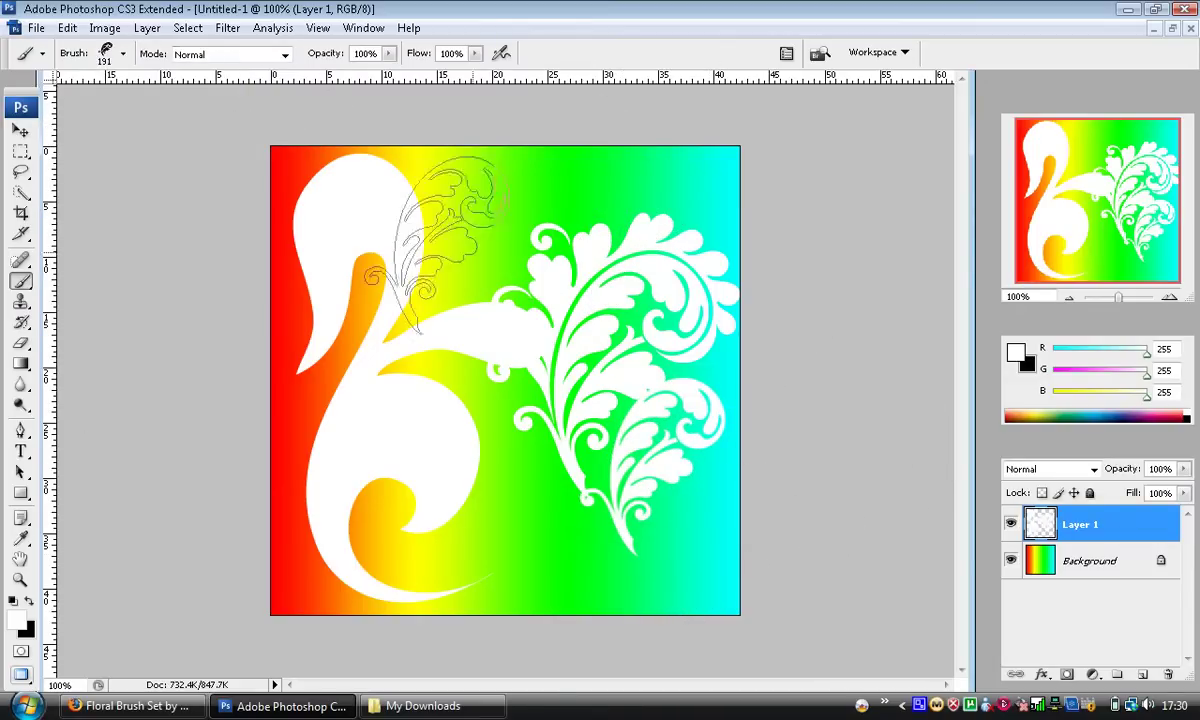
# - Select the white floral shapes with Color Range at a Fuzziness of about 121
pyautogui.click(190, 28)
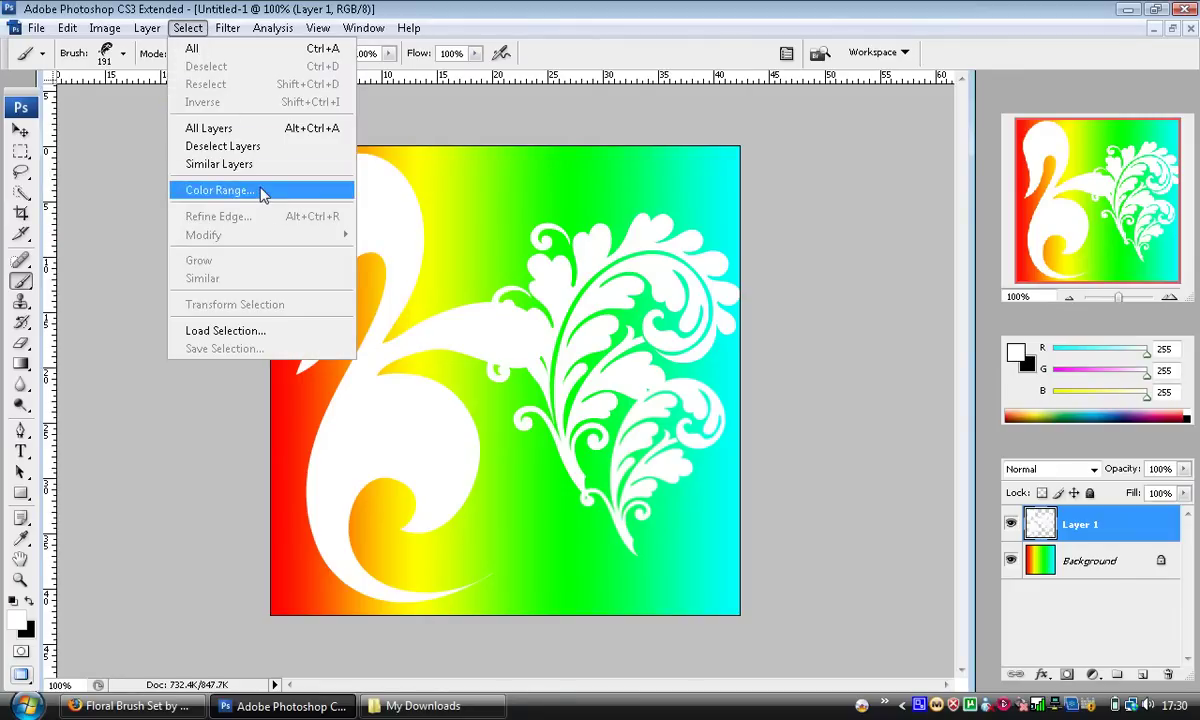
pyautogui.click(220, 190)
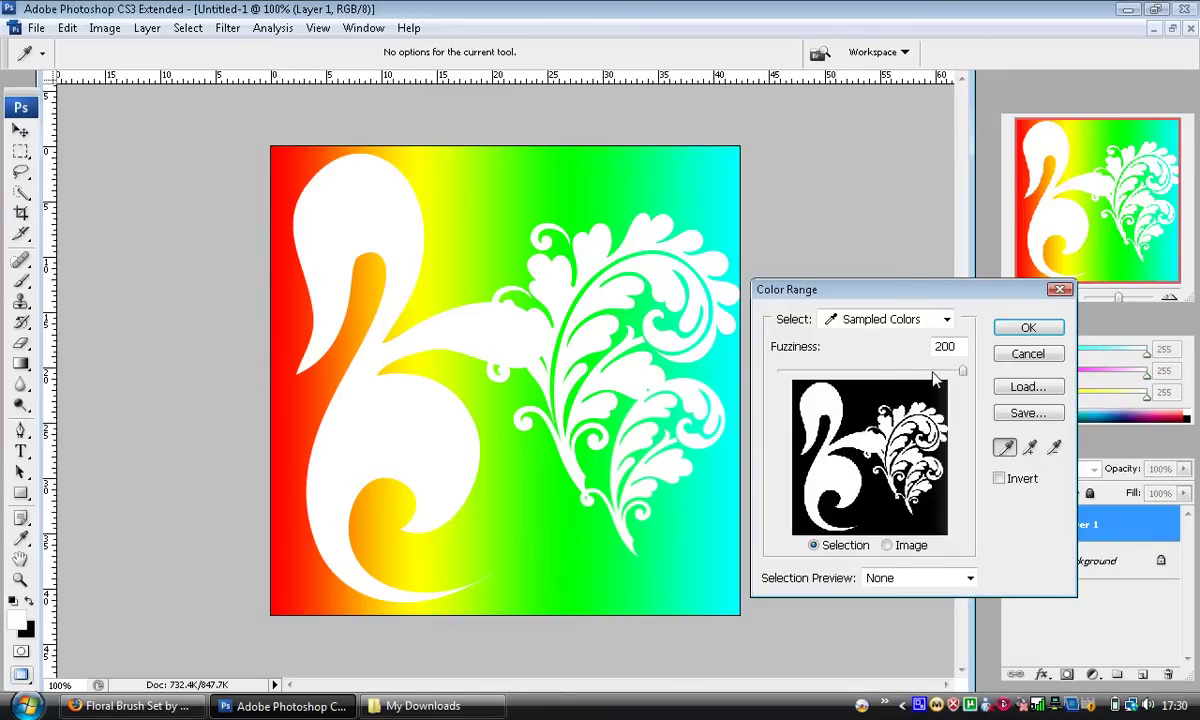
pyautogui.moveTo(933, 376); pyautogui.dragTo(838, 370)
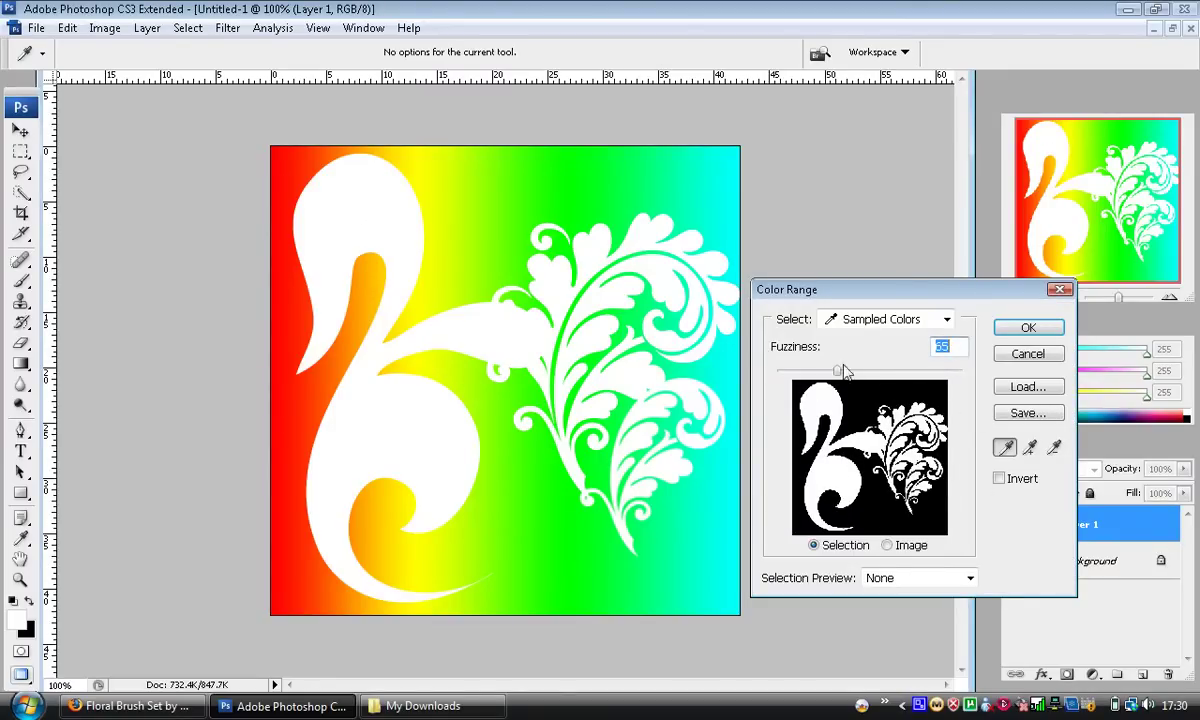
pyautogui.moveTo(837, 370); pyautogui.dragTo(893, 380)
pyautogui.click(1028, 327)
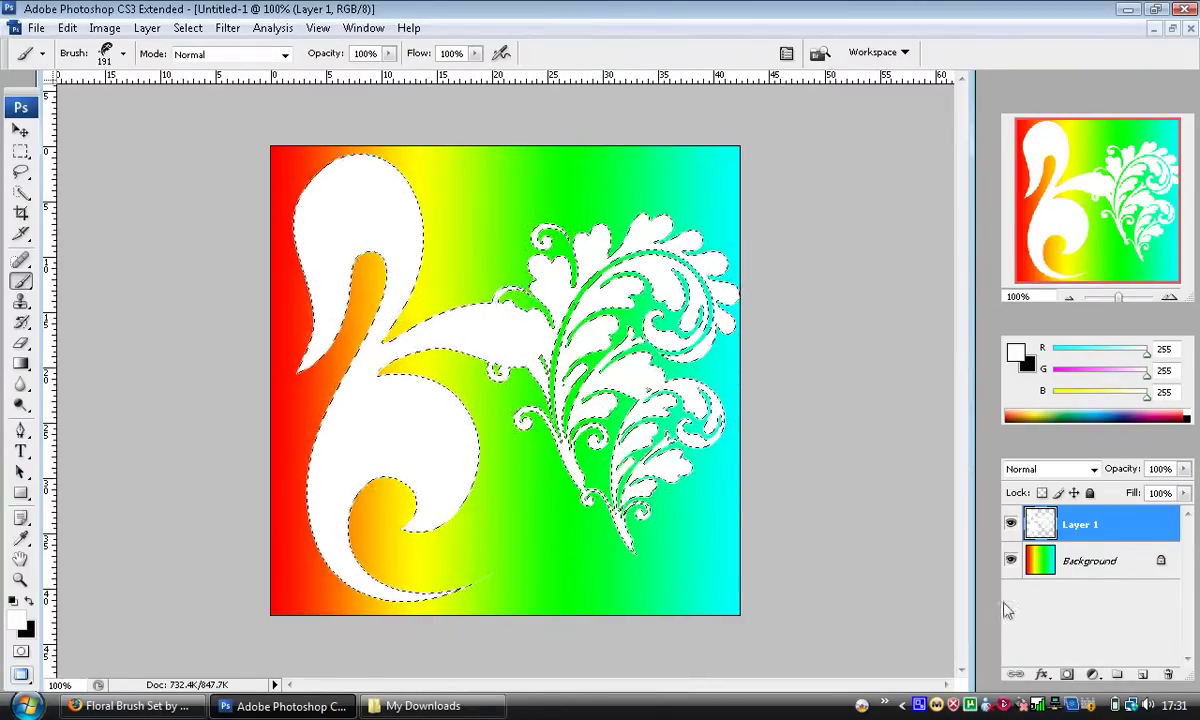
# - Create a new empty Layer 2 on top of Layer 1
pyautogui.click(1141, 676)
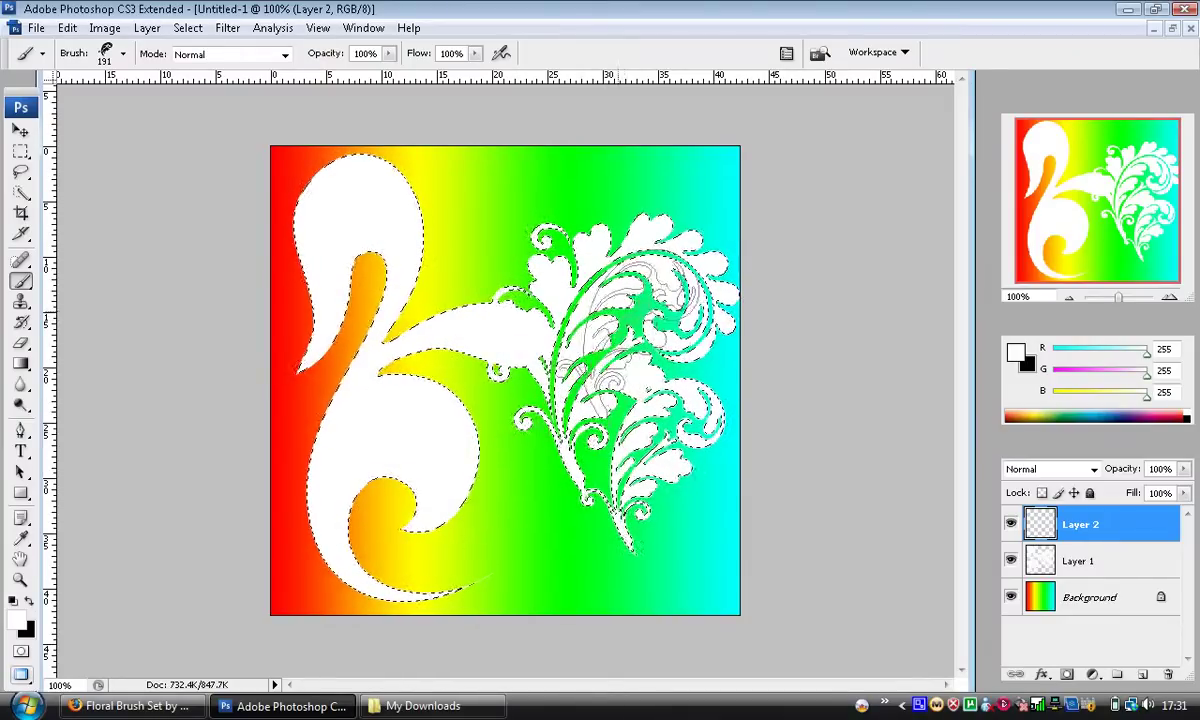
# - Invert the selection and fill it on Layer 2 with black foreground colour at 100%
pyautogui.click(188, 28)
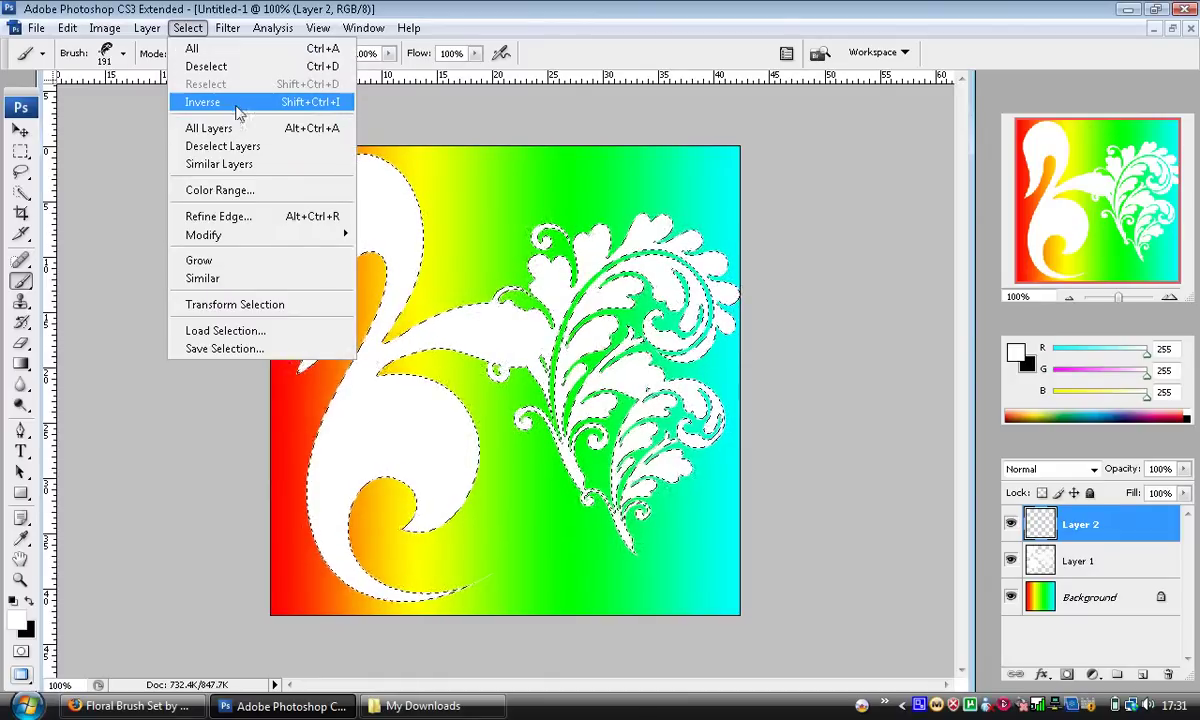
pyautogui.click(237, 106)
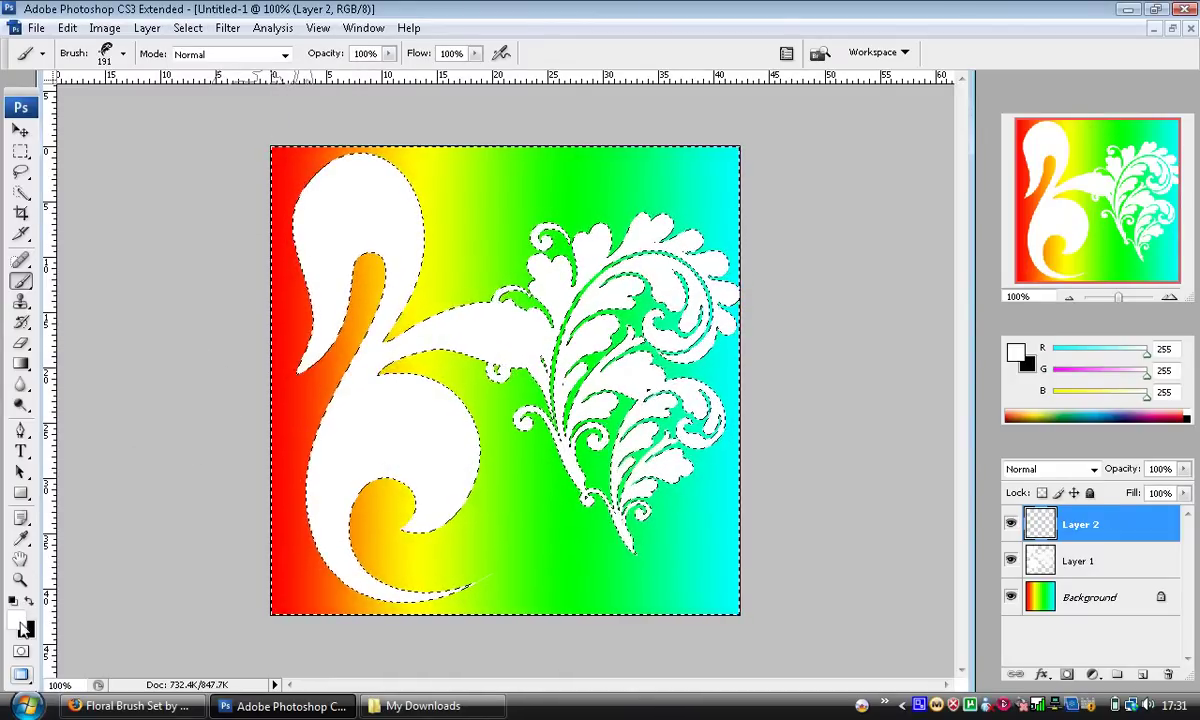
pyautogui.click(29, 600)
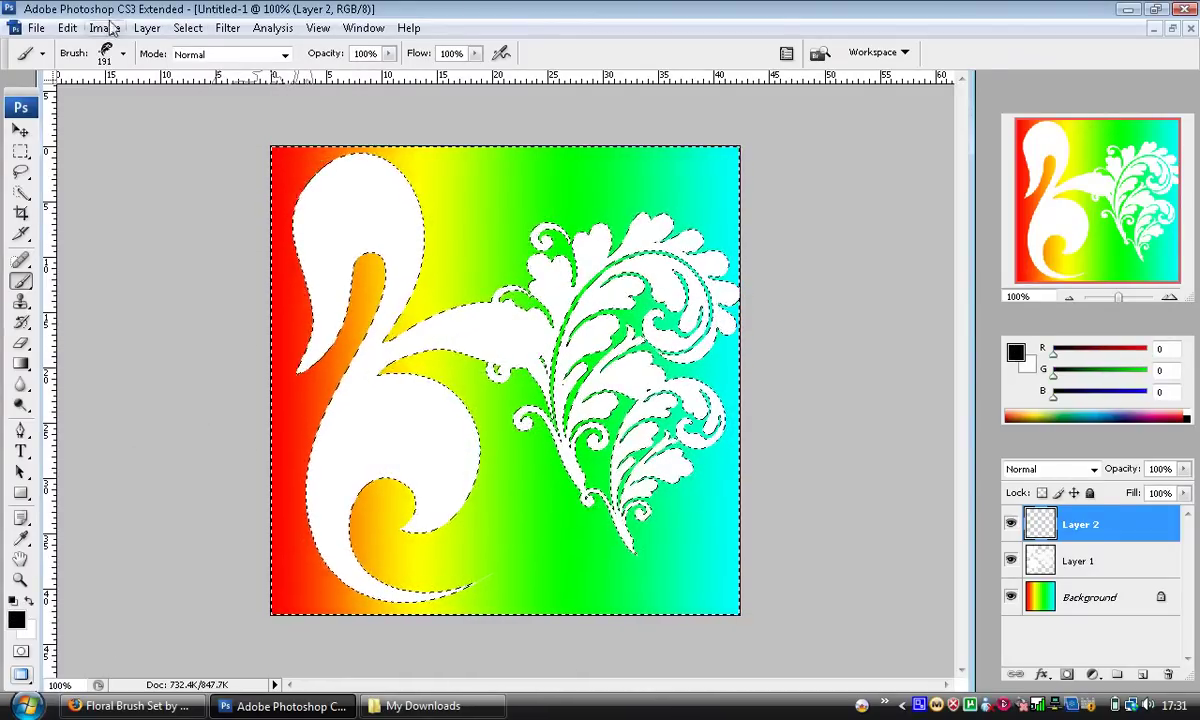
pyautogui.click(67, 28)
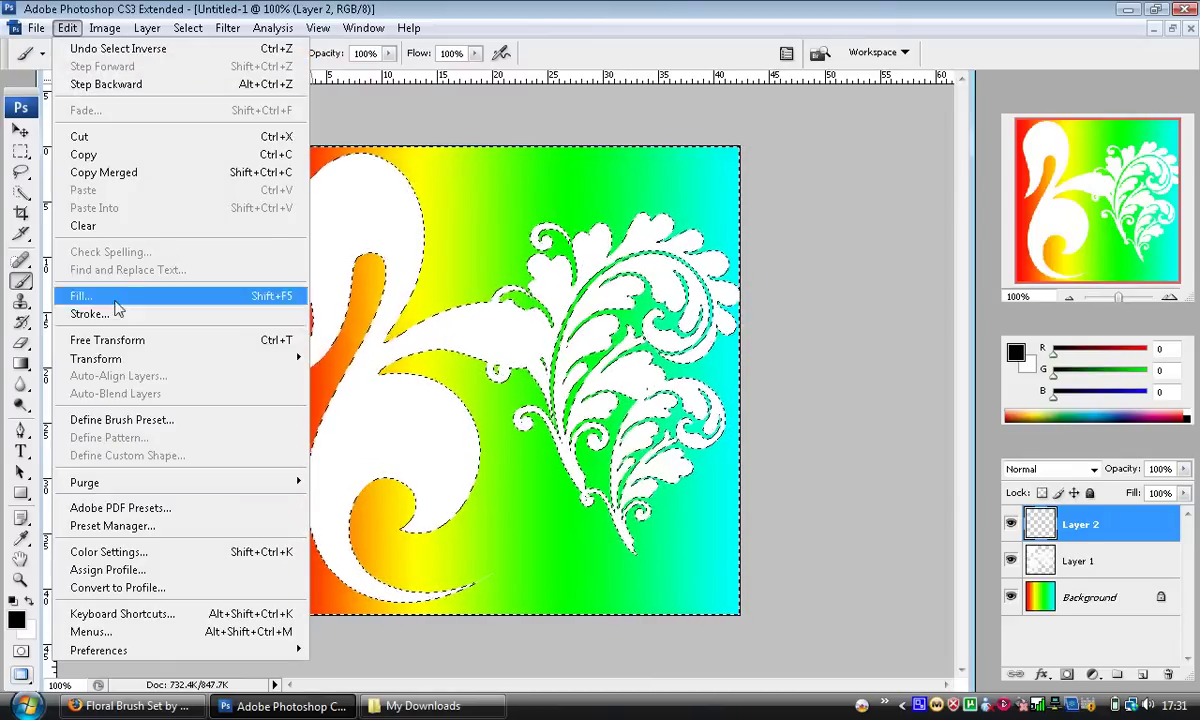
pyautogui.click(157, 298)
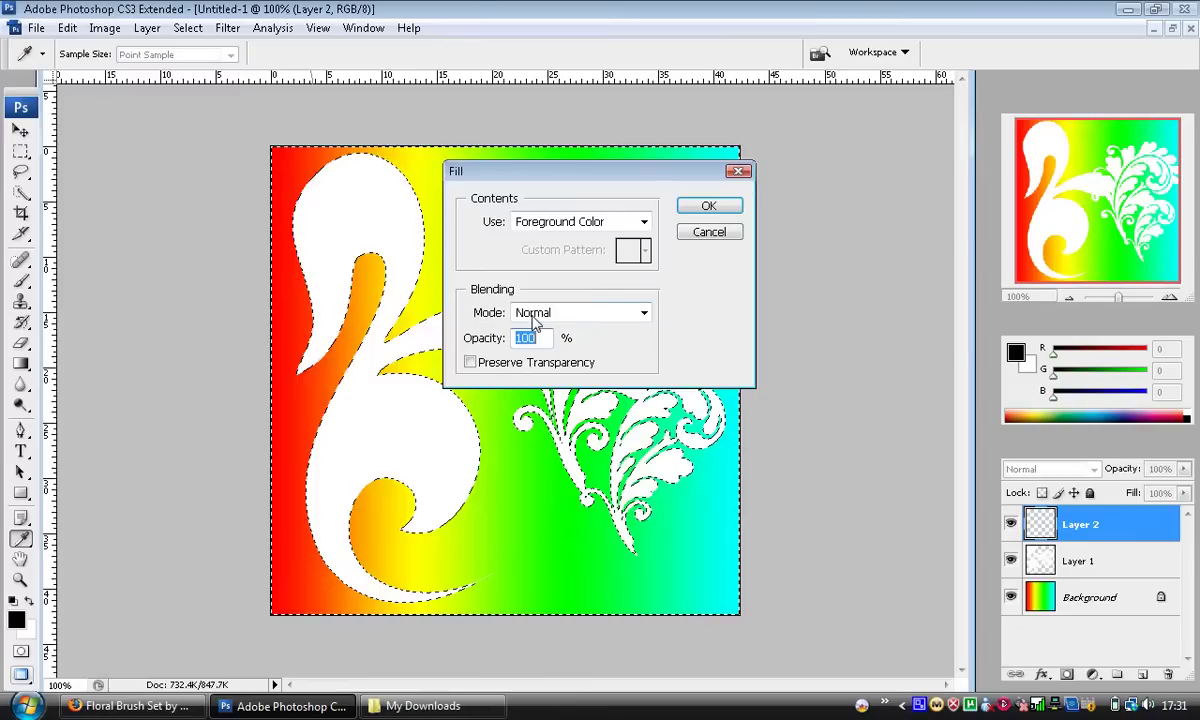
pyautogui.click(709, 207)
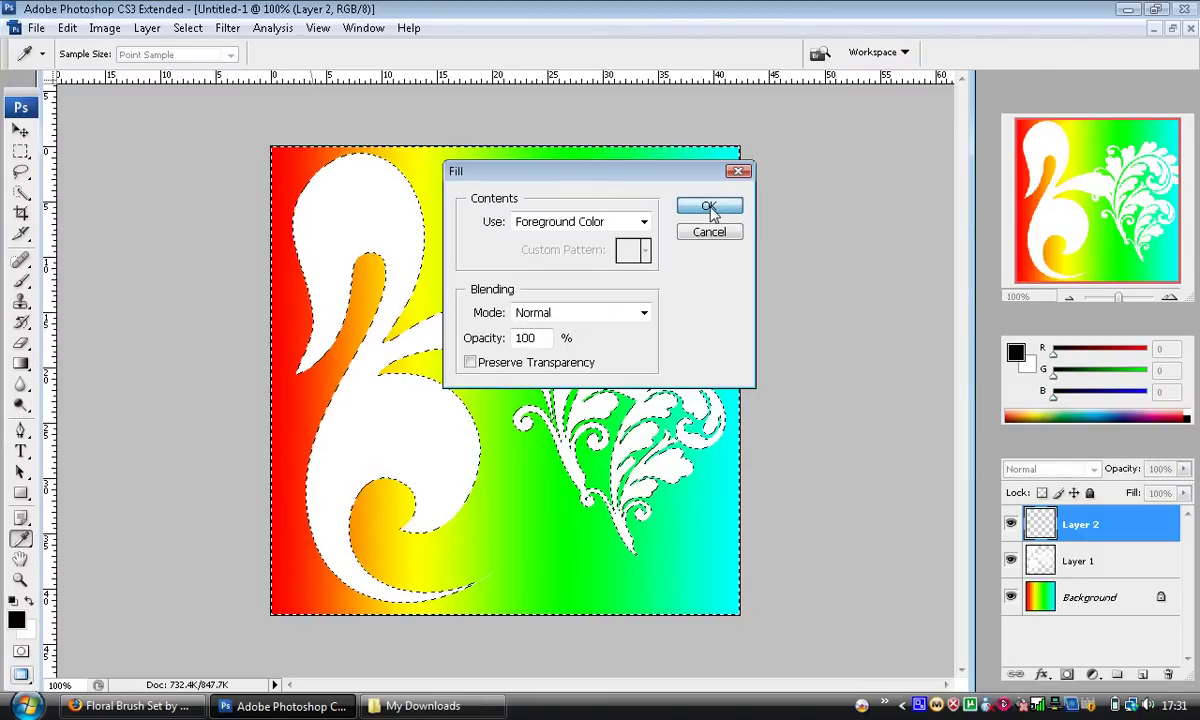
# - Delete Layer 1 so the gradient shows through the florals, then deselect and pick the Move tool
pyautogui.press('b')
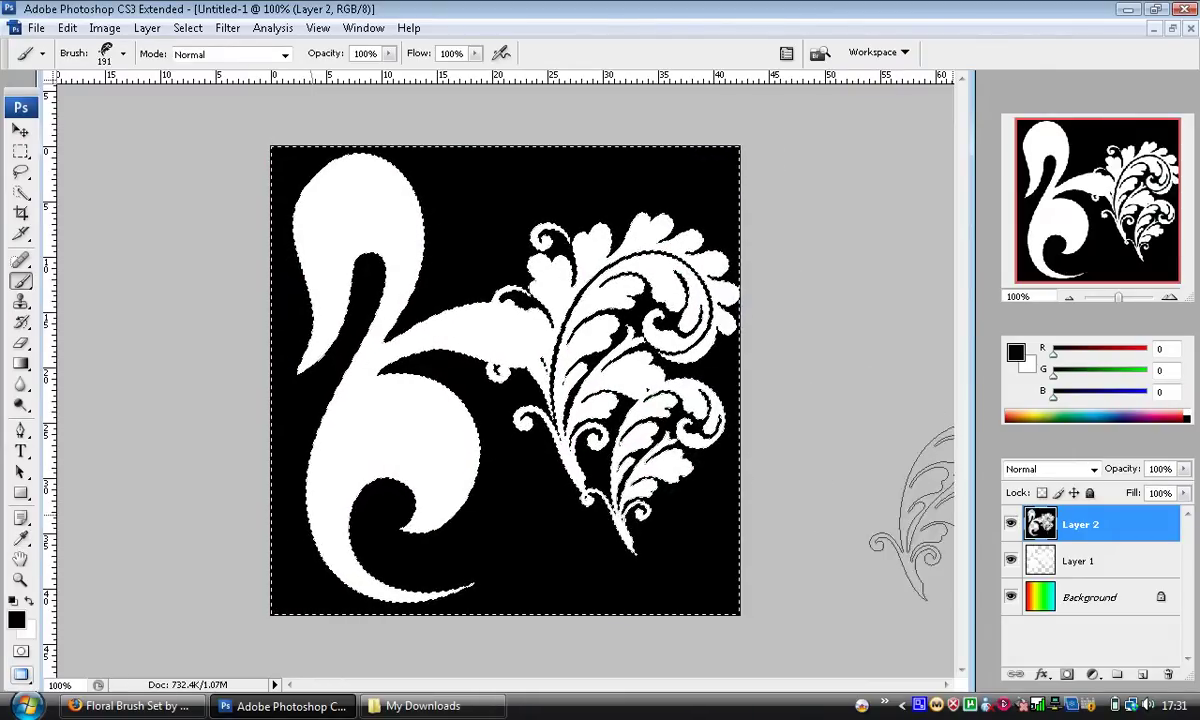
pyautogui.click(1150, 565)
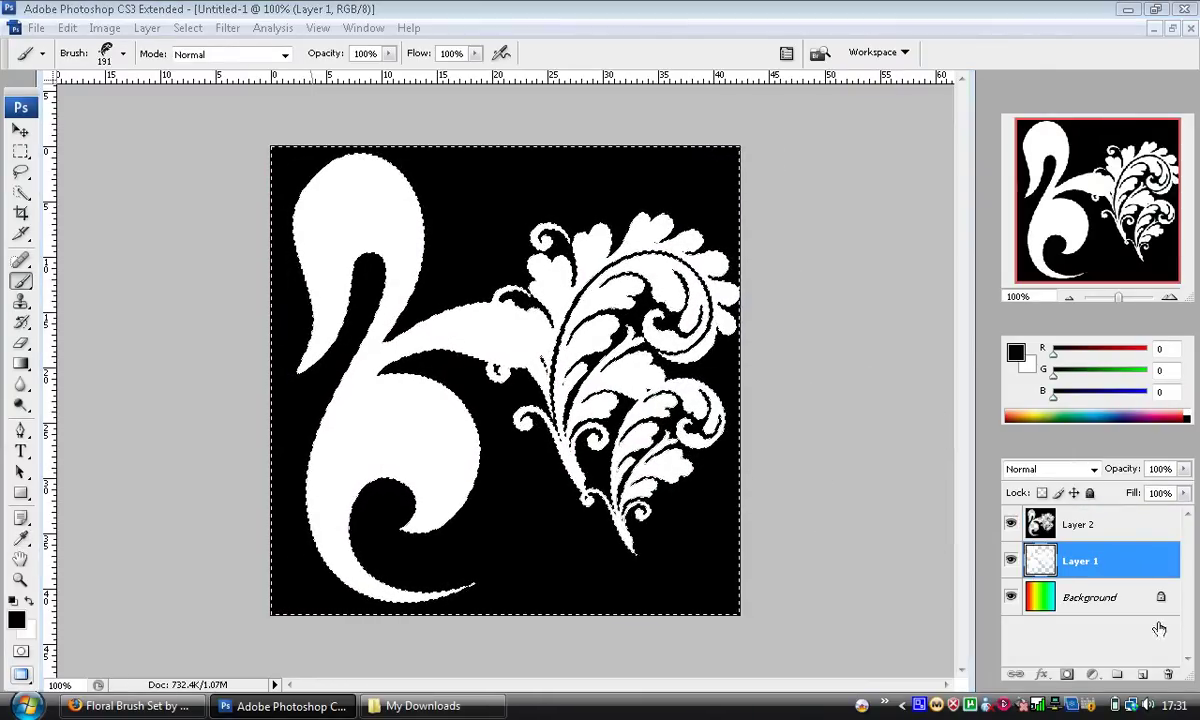
pyautogui.click(1167, 674)
pyautogui.press('Return')
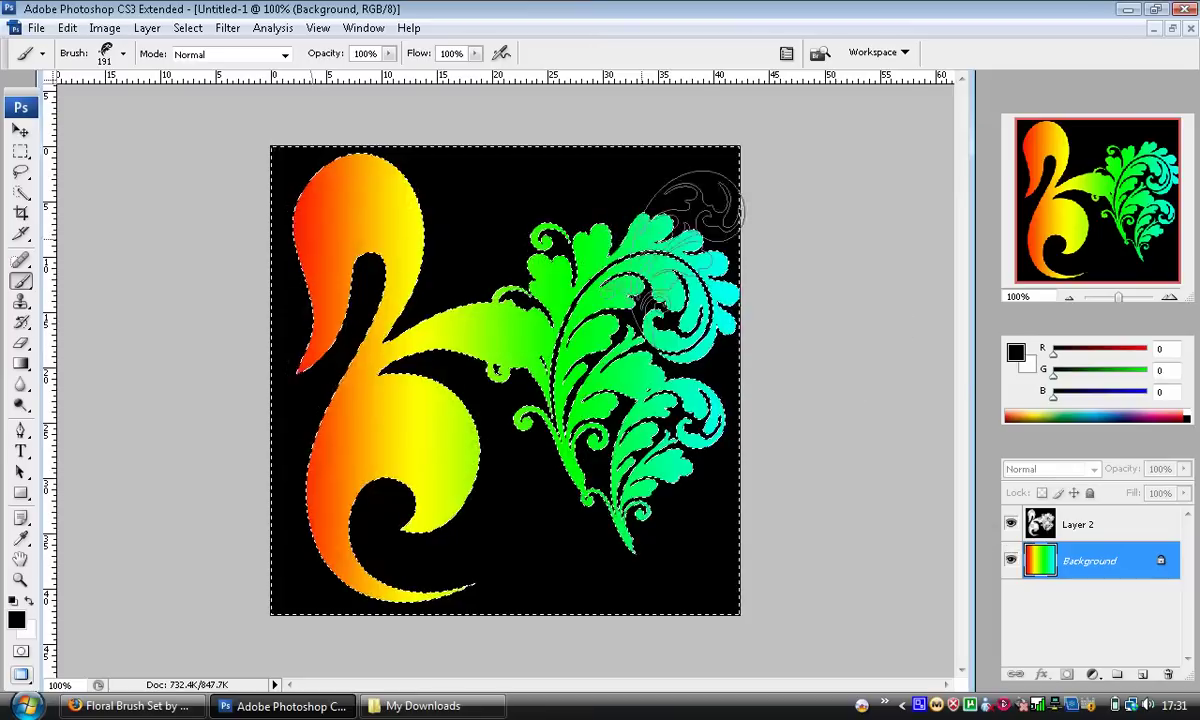
pyautogui.click(187, 27)
pyautogui.click(230, 77)
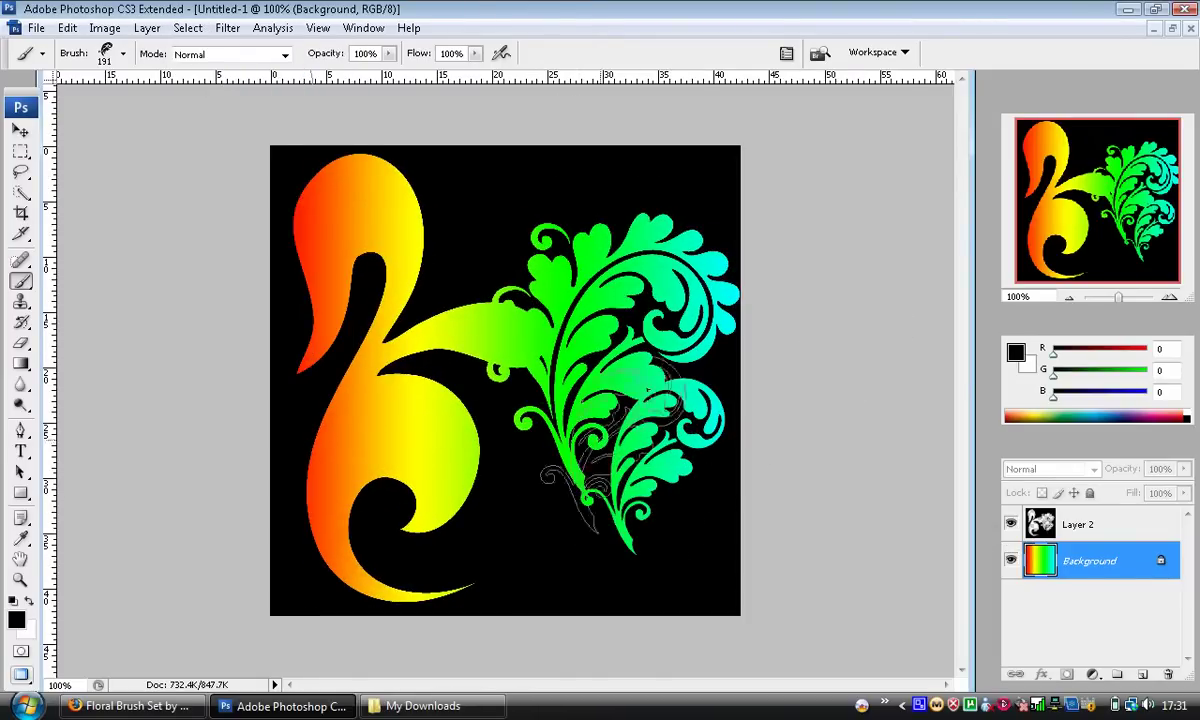
pyautogui.click(21, 130)
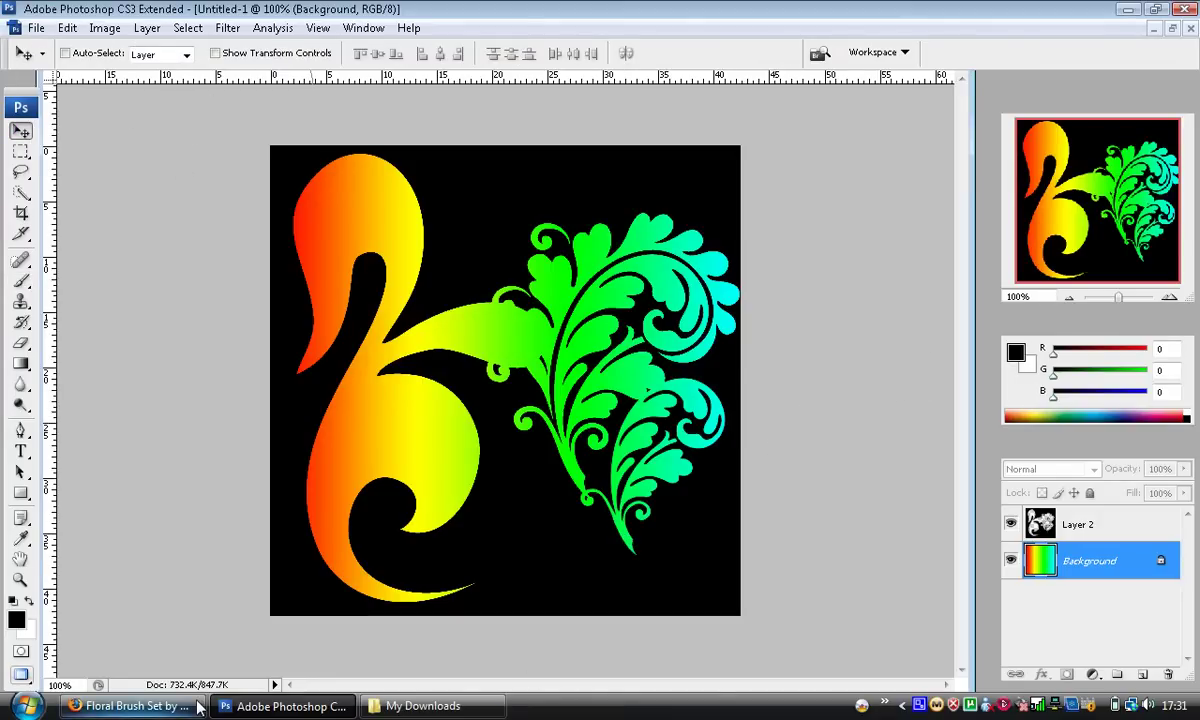
# - Look at the Floral Brush Set and Facebook tabs in Firefox, then return to Photoshop
pyautogui.click(130, 706)
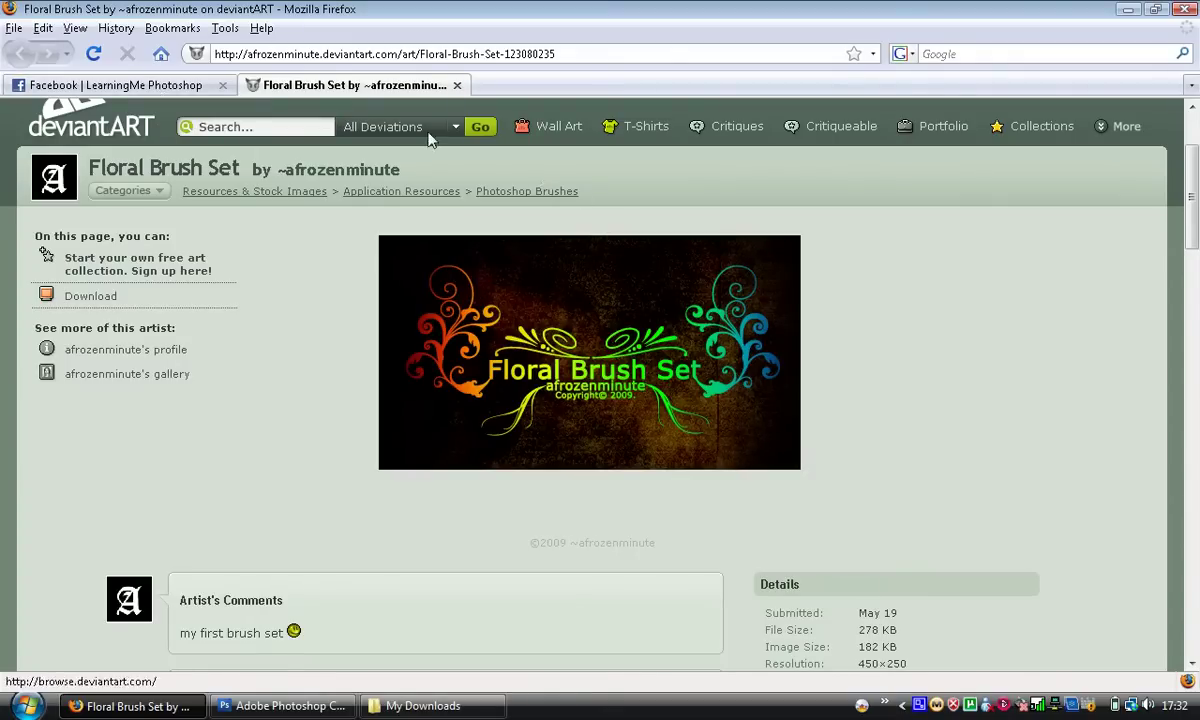
pyautogui.click(188, 86)
pyautogui.click(283, 706)
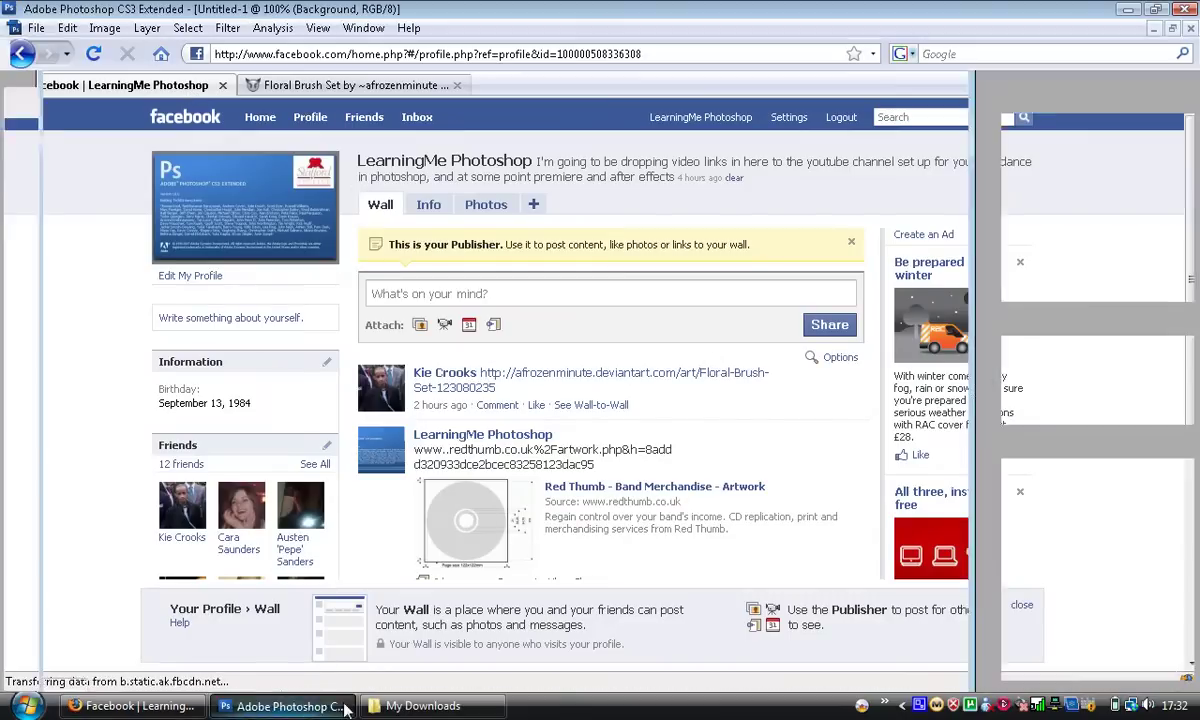
# - Preview the bare gradient, then delete the yellow stop and make the start stop black
pyautogui.click(1011, 524)
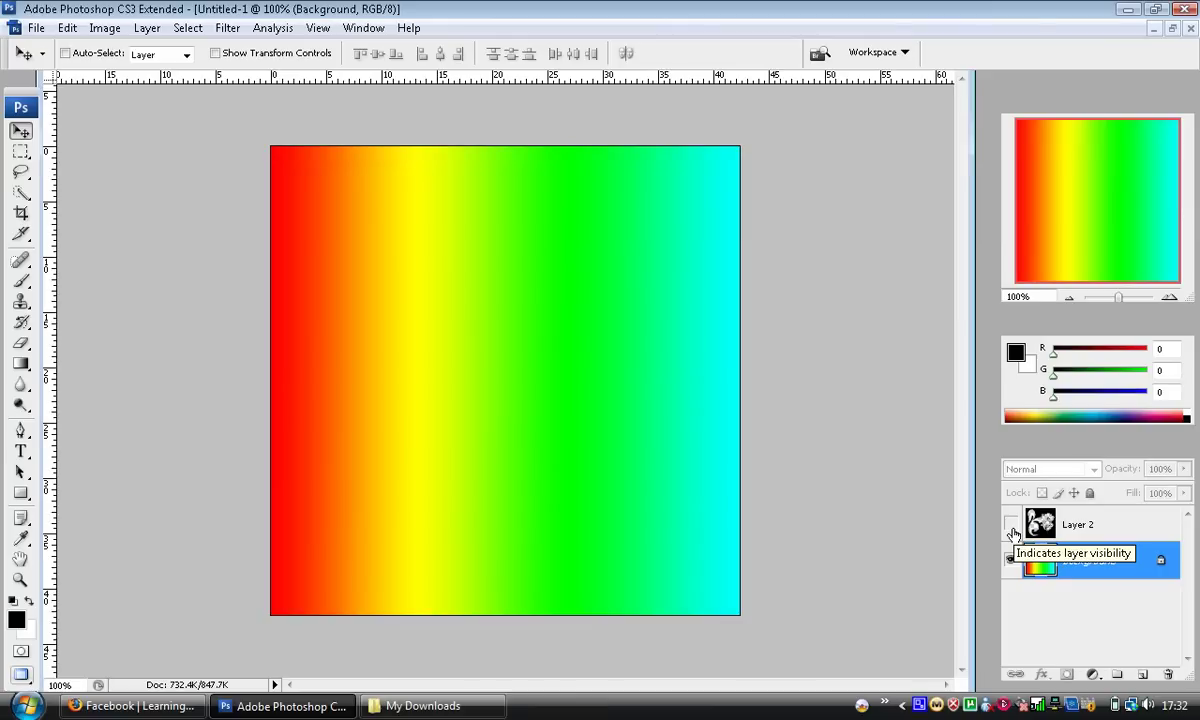
pyautogui.click(1012, 529)
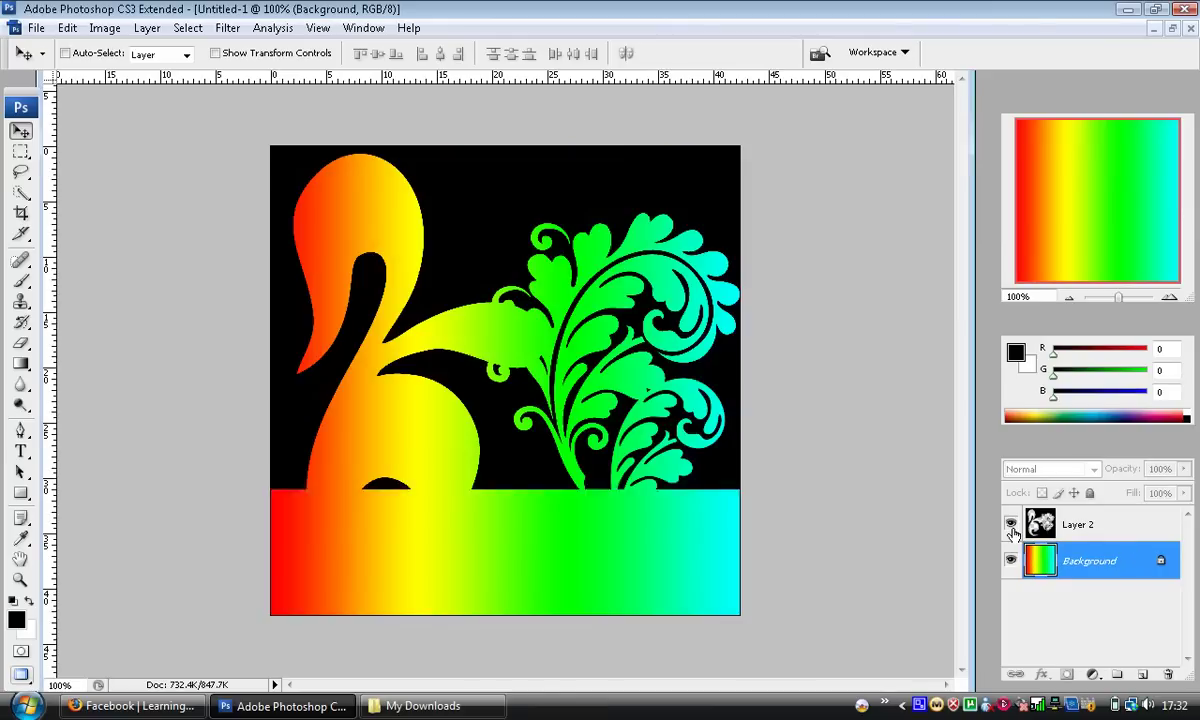
pyautogui.click(20, 362)
pyautogui.click(95, 55)
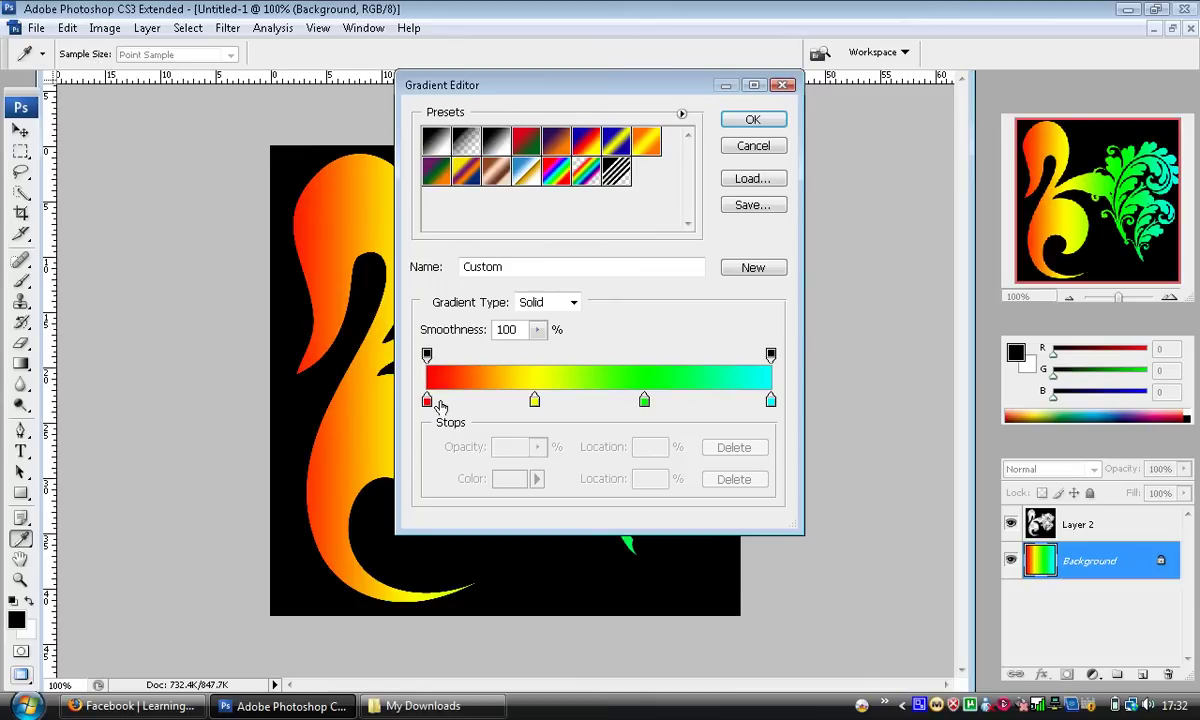
pyautogui.moveTo(535, 400); pyautogui.dragTo(536, 477)
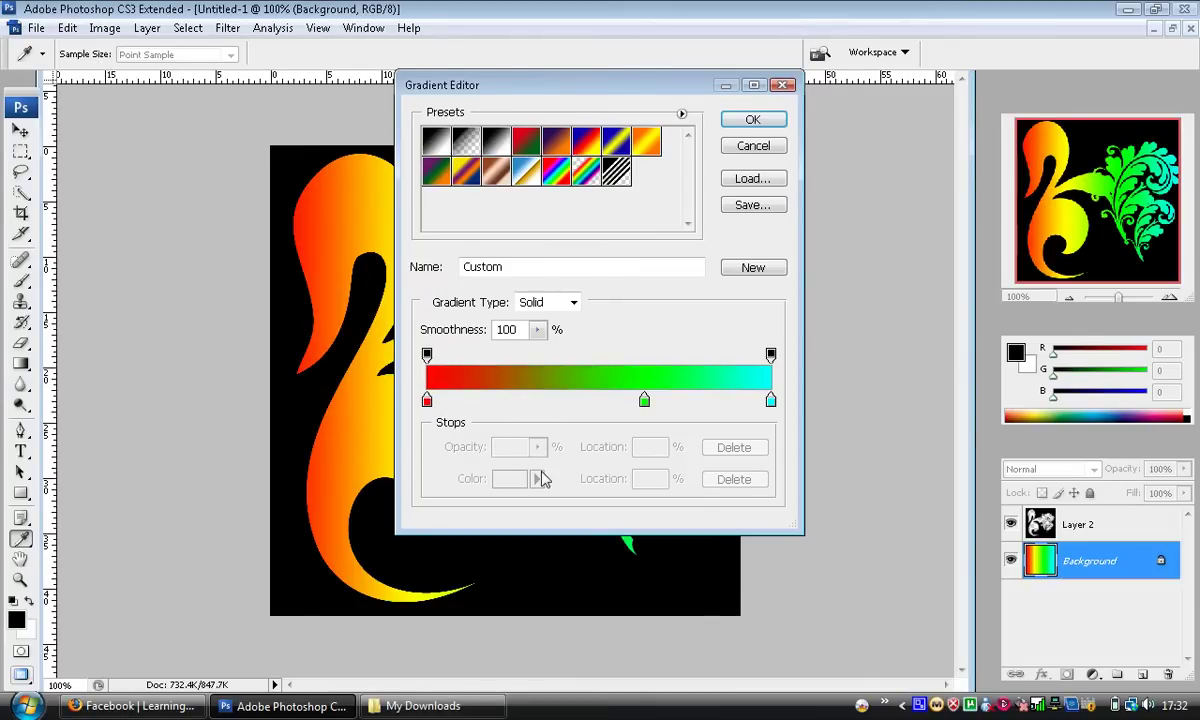
pyautogui.click(428, 400)
pyautogui.click(486, 472)
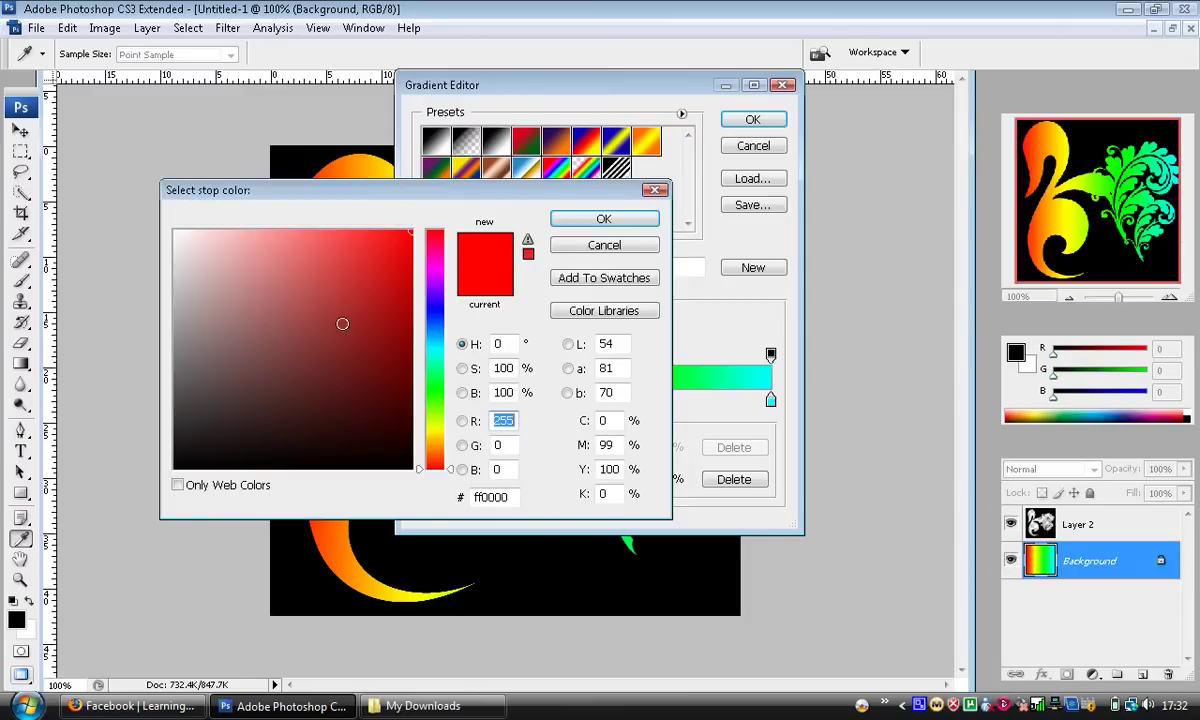
pyautogui.moveTo(340, 324); pyautogui.dragTo(412, 468)
pyautogui.click(604, 219)
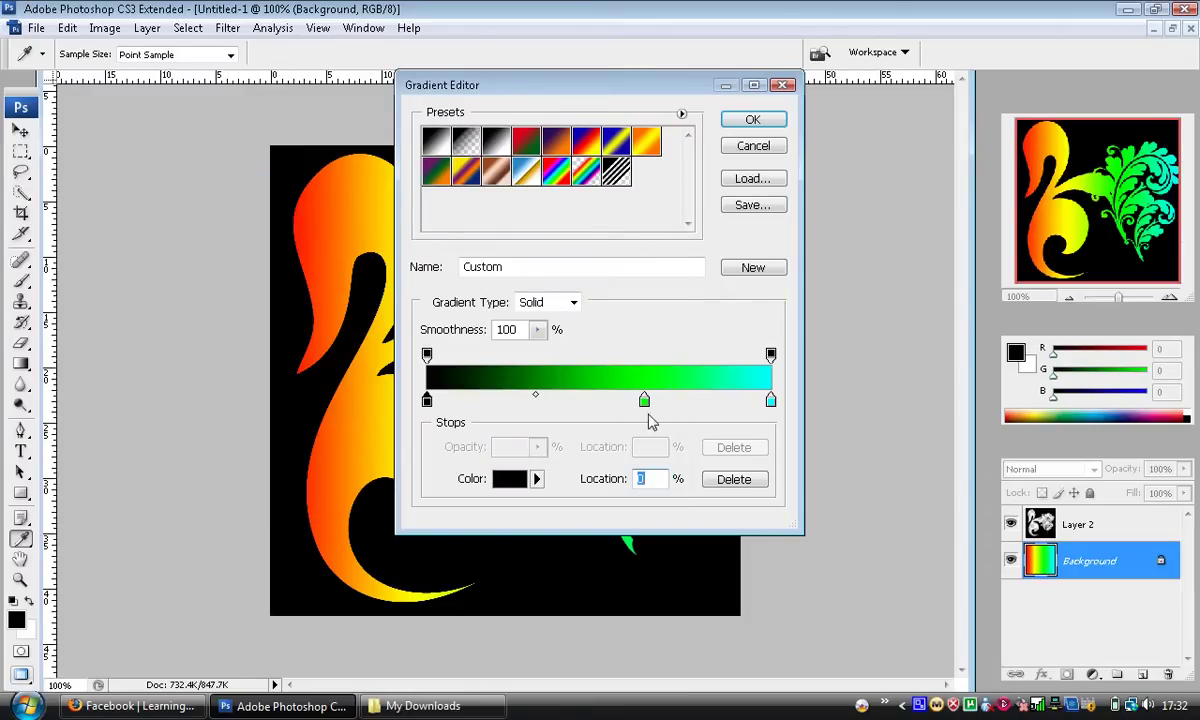
# - Shift the green stop right and redraw the black-green-cyan gradient left to right
pyautogui.moveTo(644, 402); pyautogui.dragTo(681, 402)
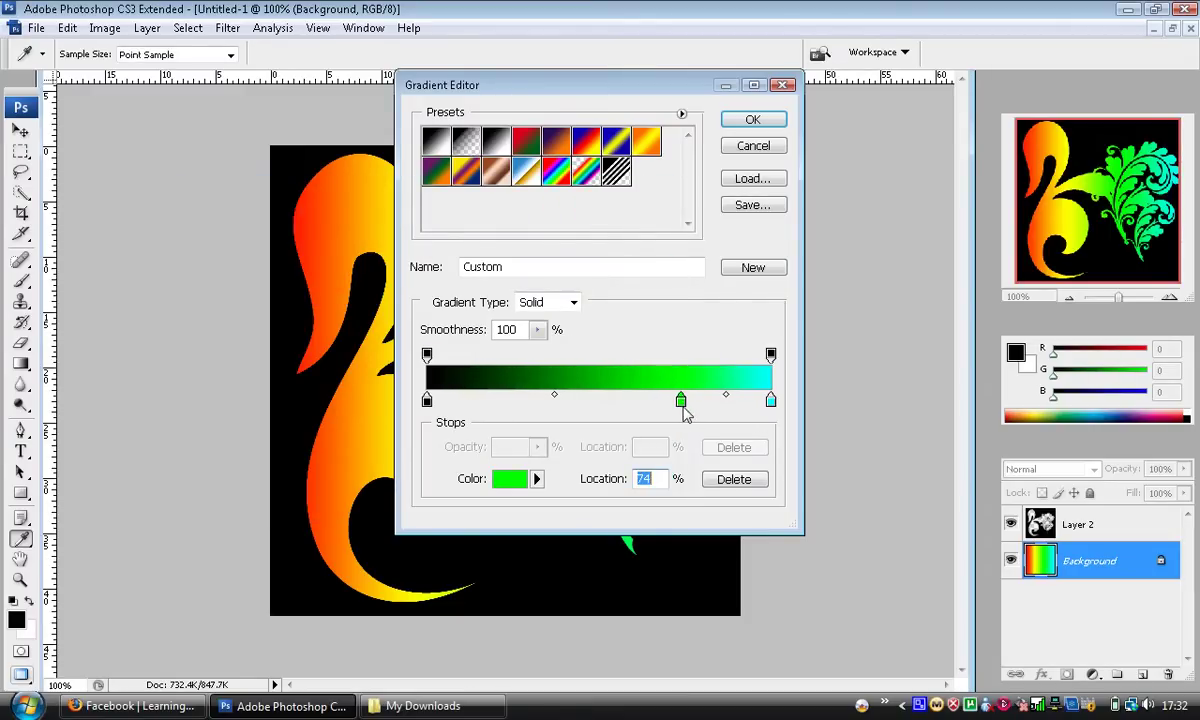
pyautogui.click(755, 119)
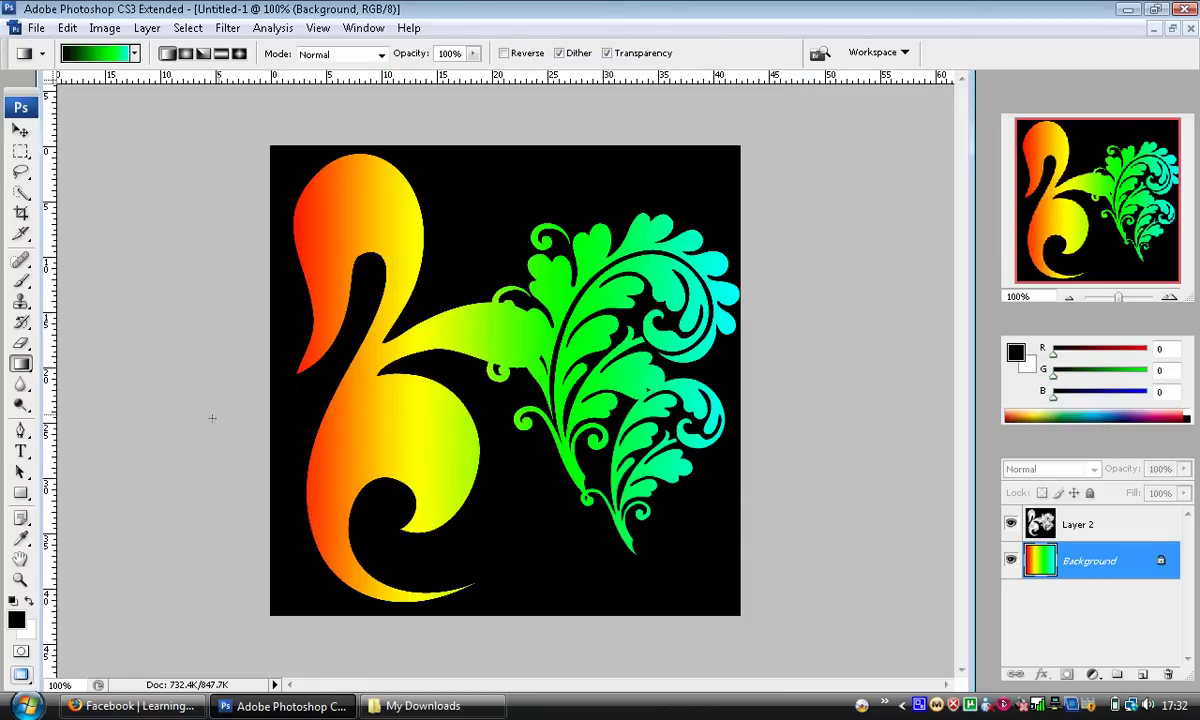
pyautogui.moveTo(268, 390); pyautogui.dragTo(735, 390)
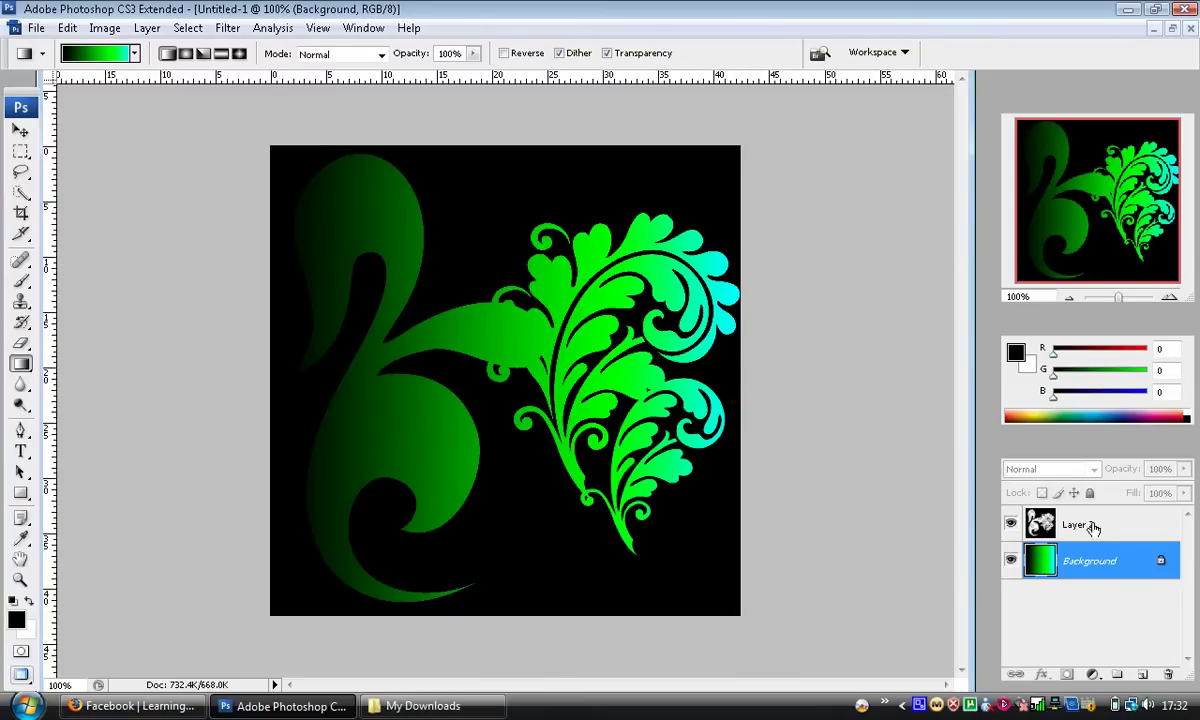
# - Enable an Inner Shadow on Layer 2 and set its colour to bright yellow
pyautogui.click(1156, 529)
pyautogui.doubleClick(1160, 530)
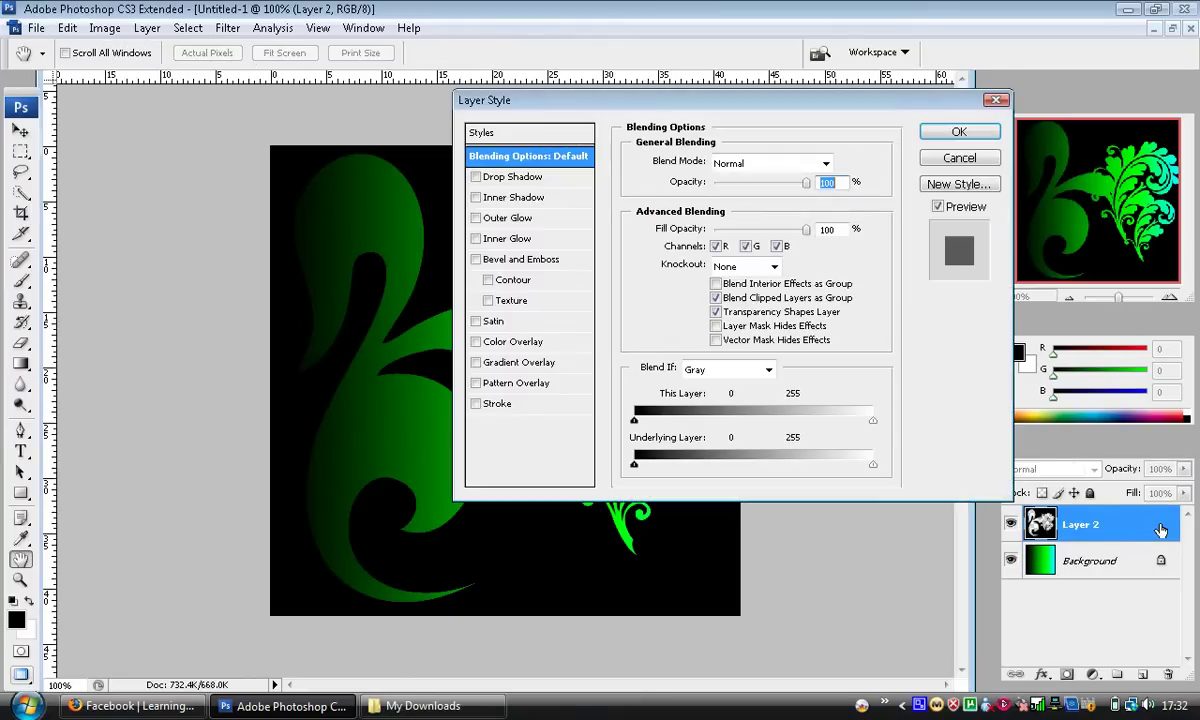
pyautogui.moveTo(523, 97); pyautogui.dragTo(713, 116)
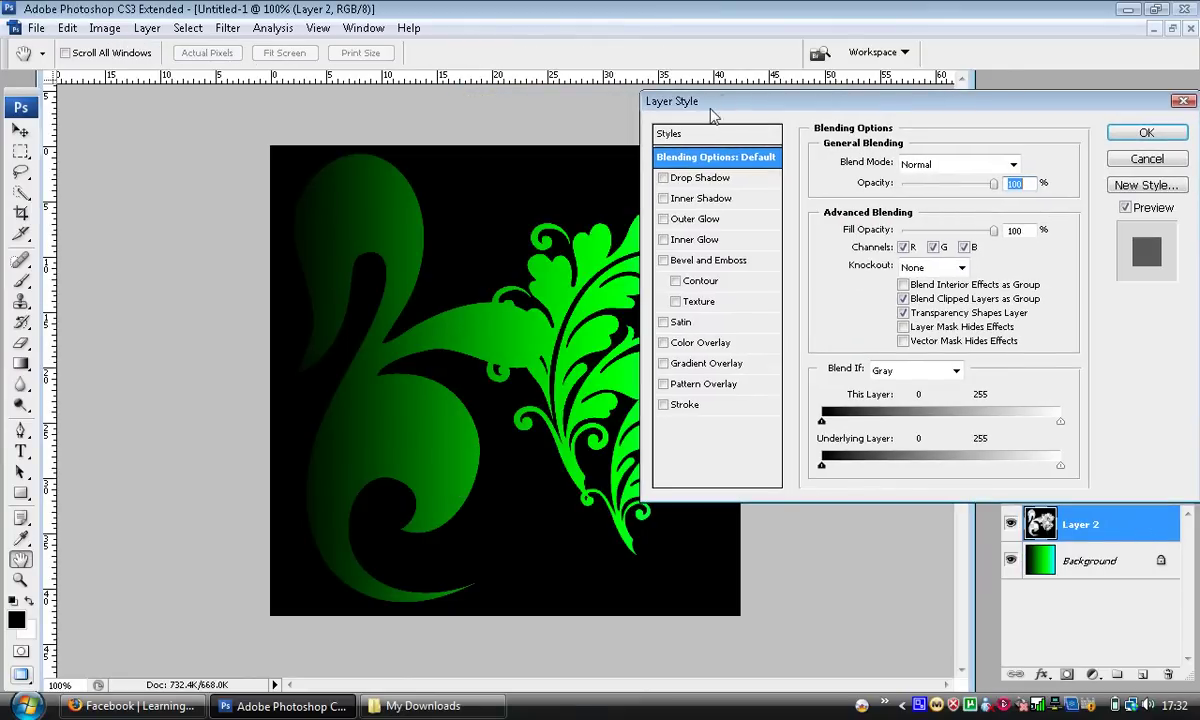
pyautogui.click(668, 198)
pyautogui.click(1015, 163)
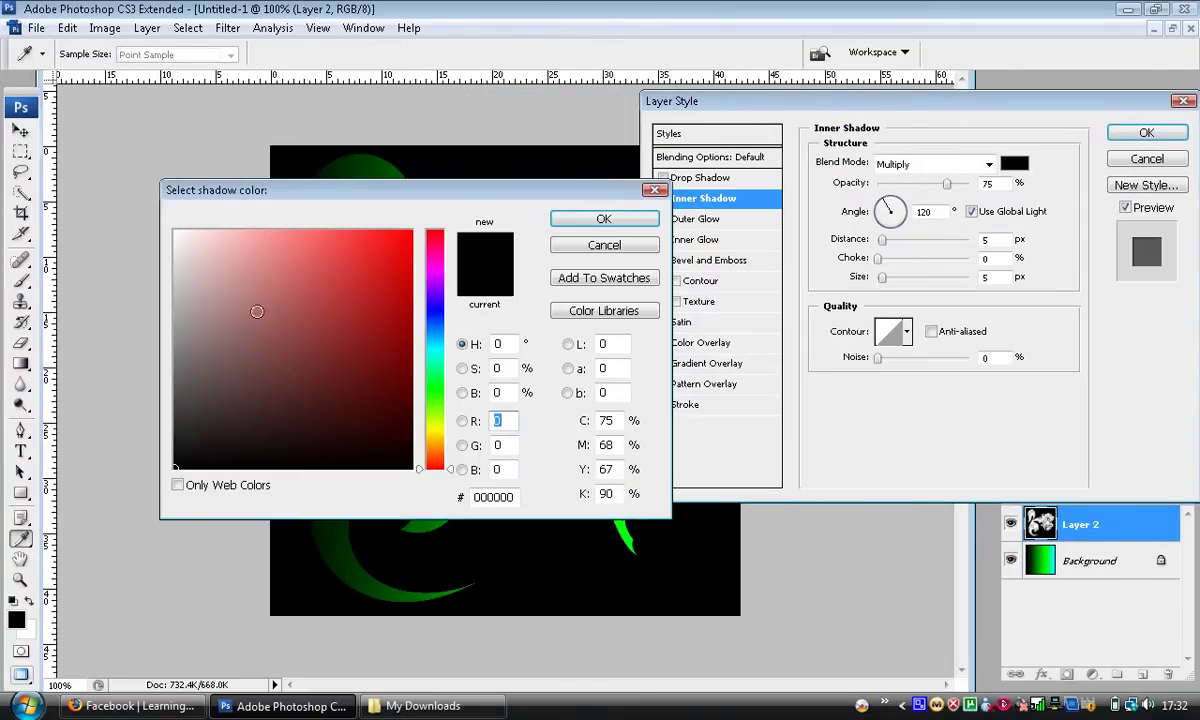
pyautogui.click(435, 434)
pyautogui.click(411, 261)
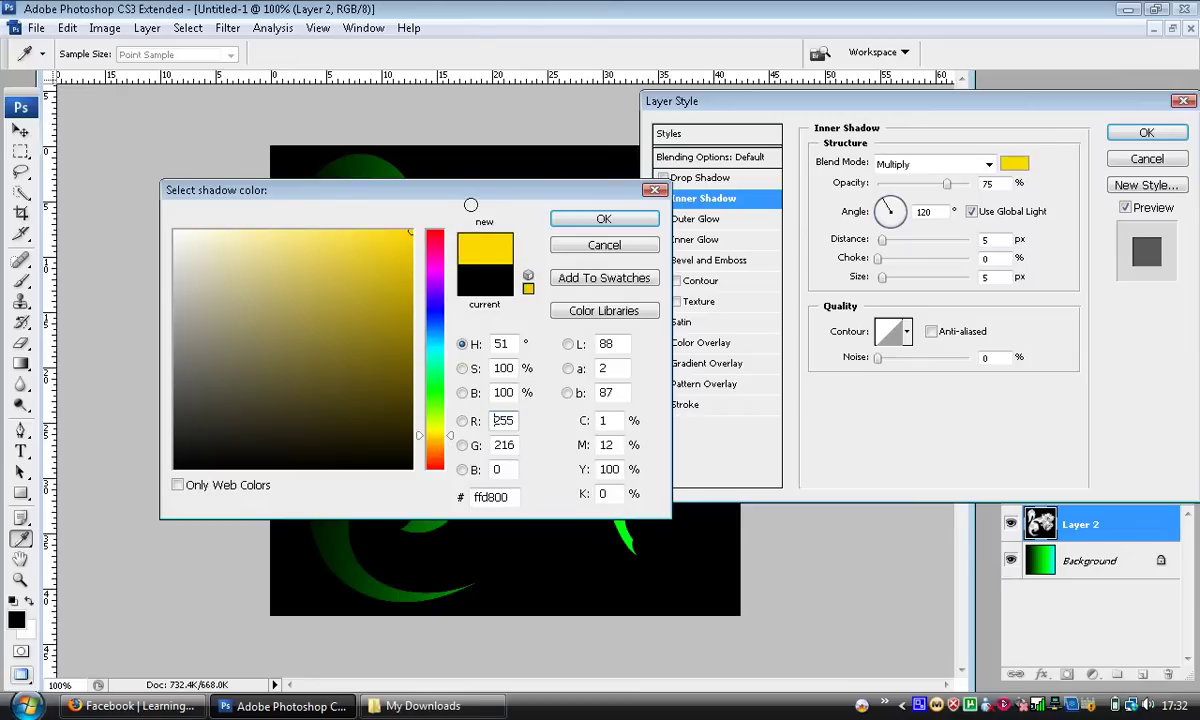
pyautogui.click(603, 219)
# - Set the inner shadow to Normal blend mode with a 2 px distance and apply it
pyautogui.click(930, 164)
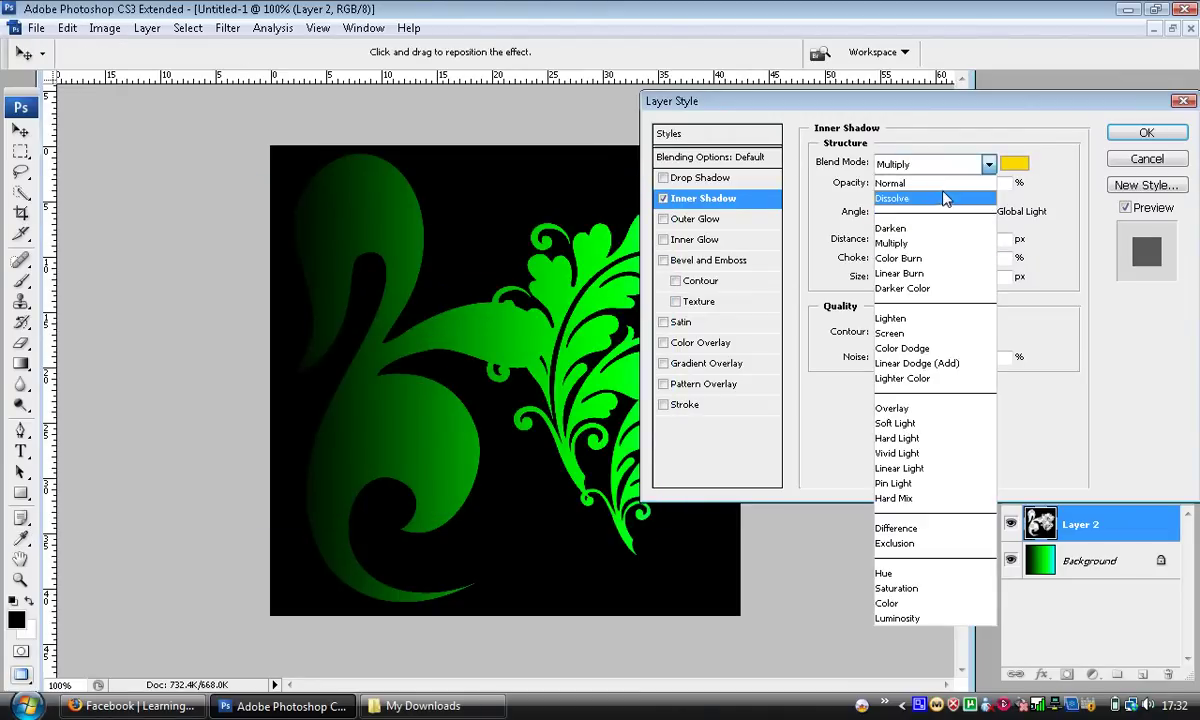
pyautogui.click(880, 172)
pyautogui.moveTo(882, 240); pyautogui.dragTo(907, 264)
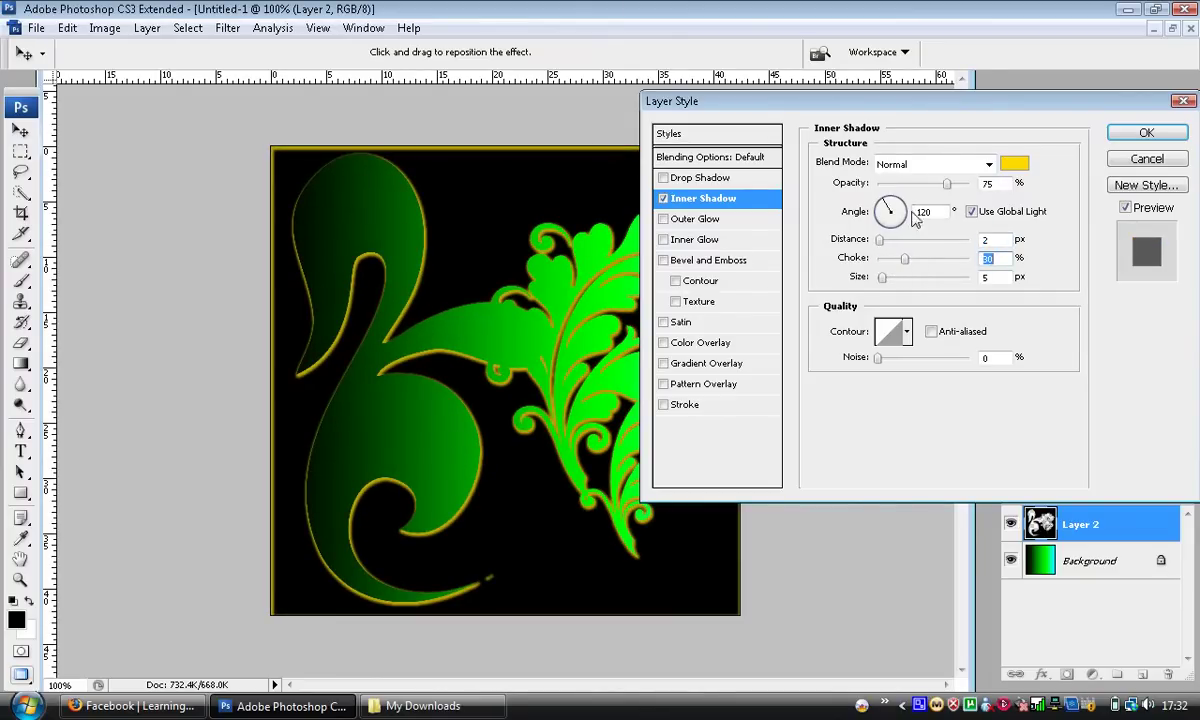
pyautogui.click(997, 240)
pyautogui.press('Down')
pyautogui.press('Return')
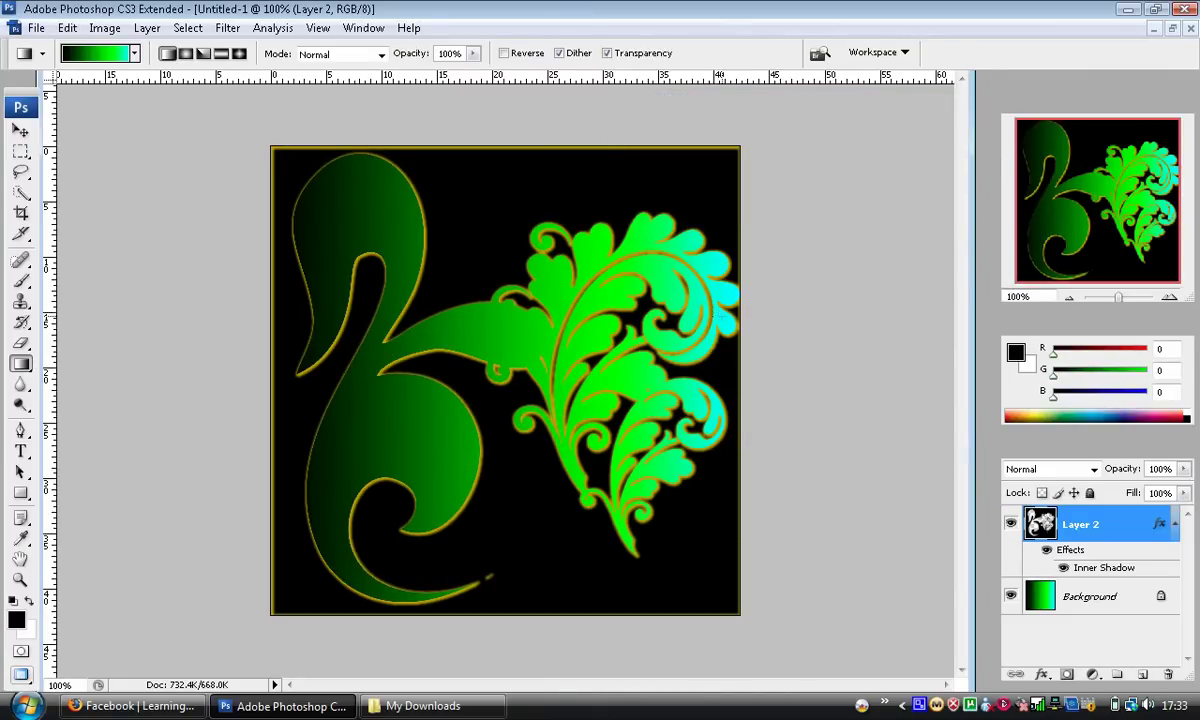
# - Turn off visibility of Layer 2's Effects so the floral shapes lose their gold outlines
pyautogui.click(1047, 552)
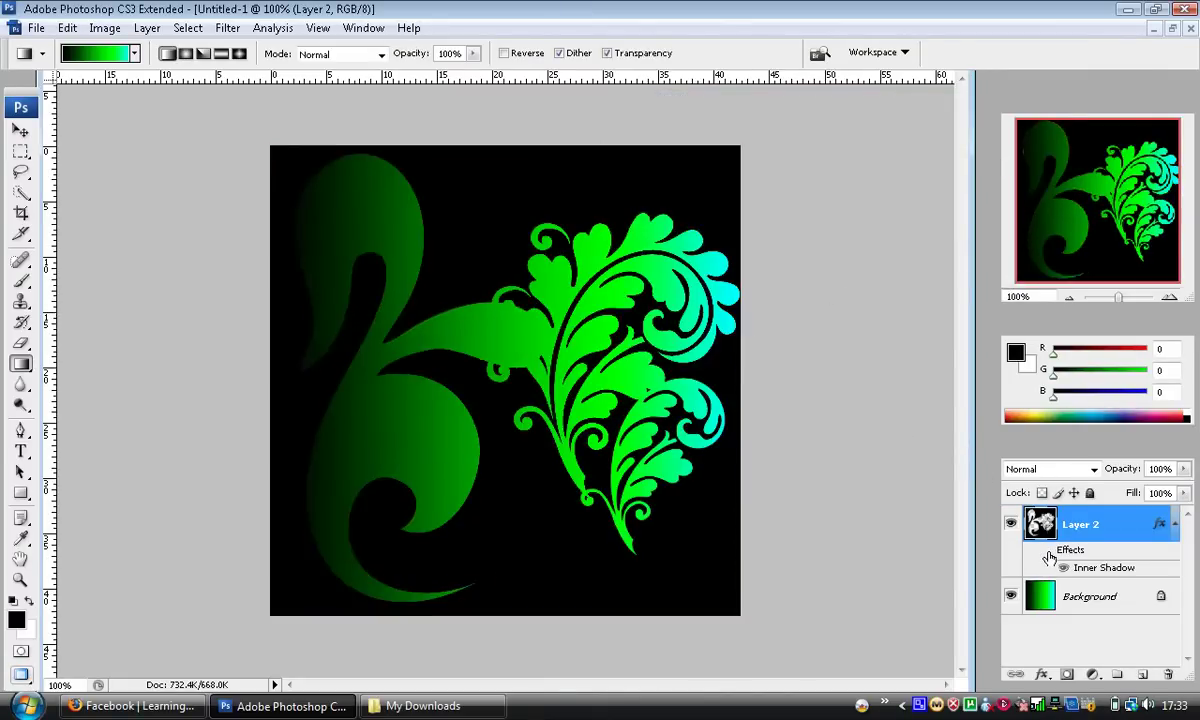